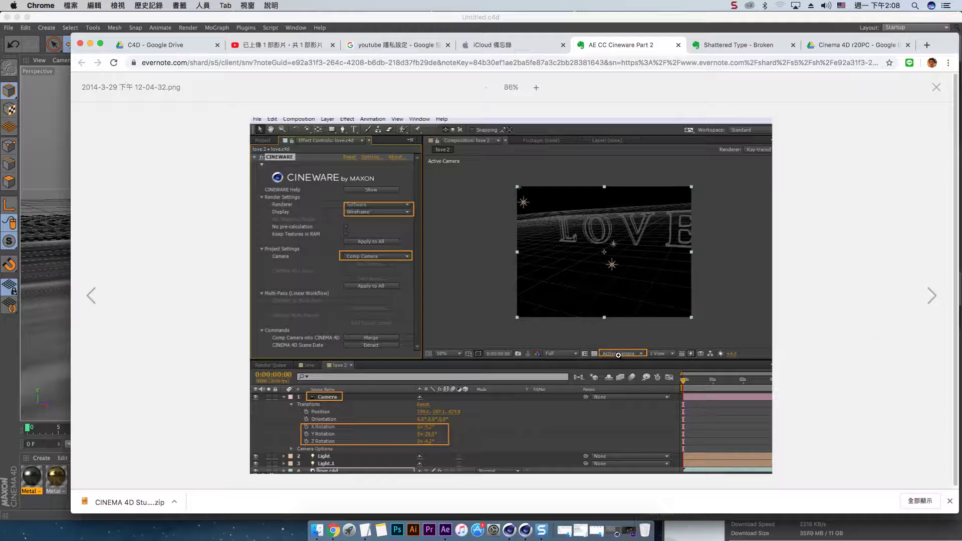
# - Review the note's screenshots on Cineware scene extraction, the comp camera, multi-pass image layers and masking a layer
pyautogui.click(928, 299)
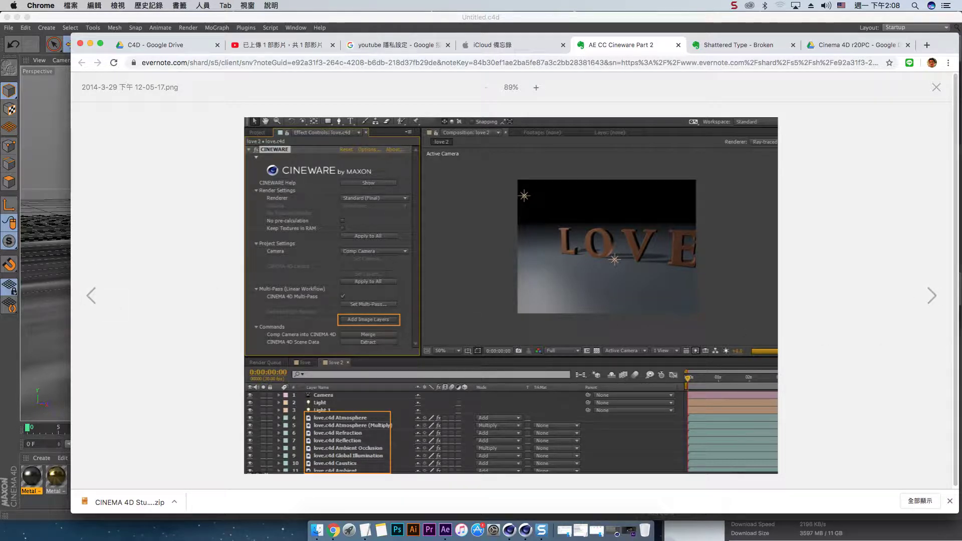
pyautogui.click(103, 306)
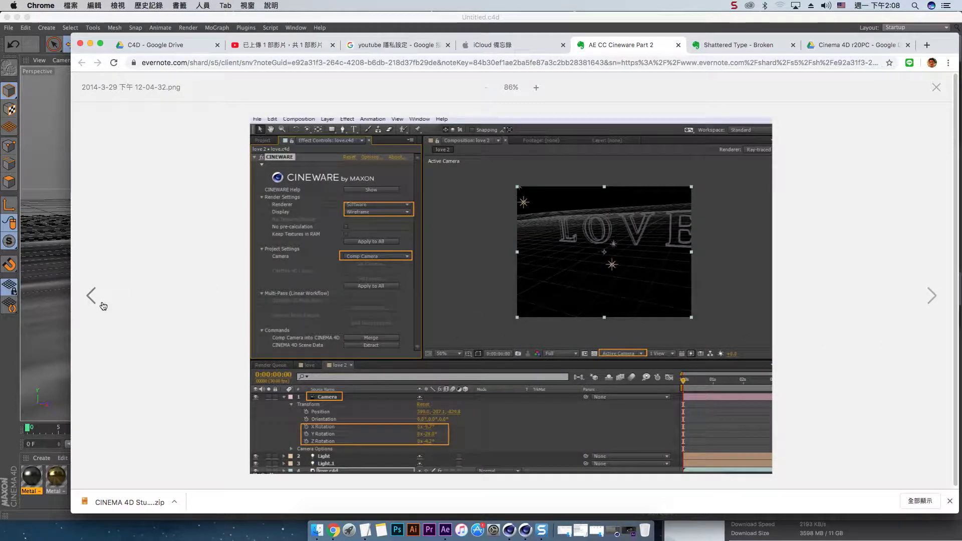
pyautogui.click(103, 306)
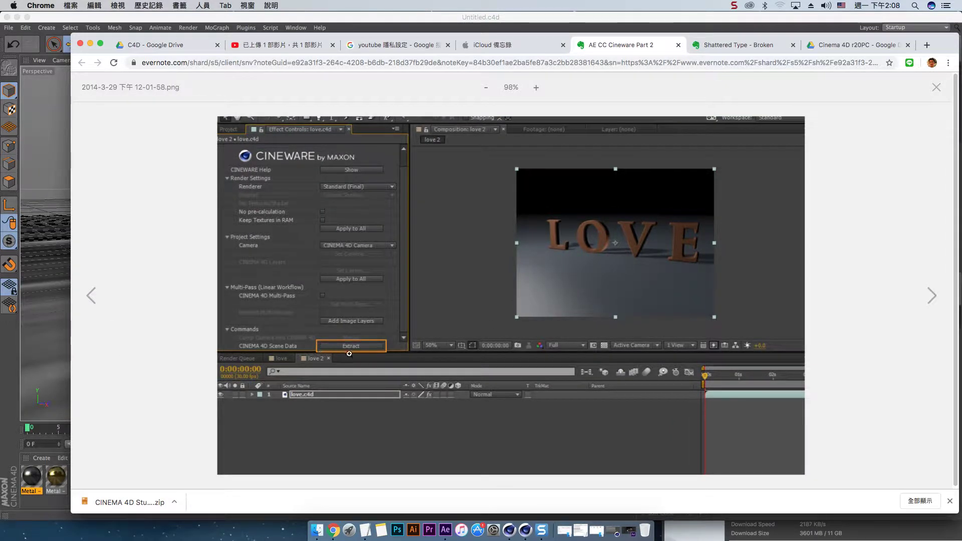
pyautogui.click(933, 295)
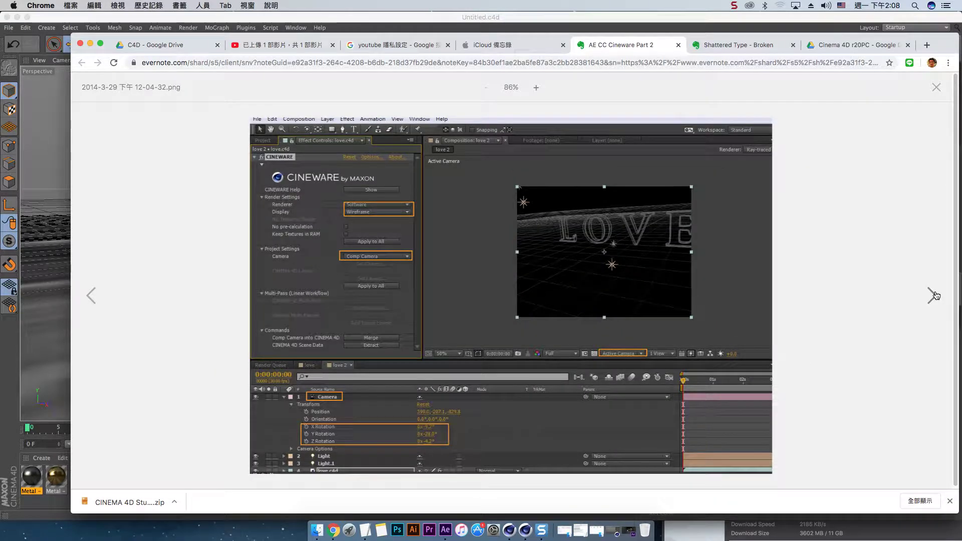
pyautogui.click(934, 296)
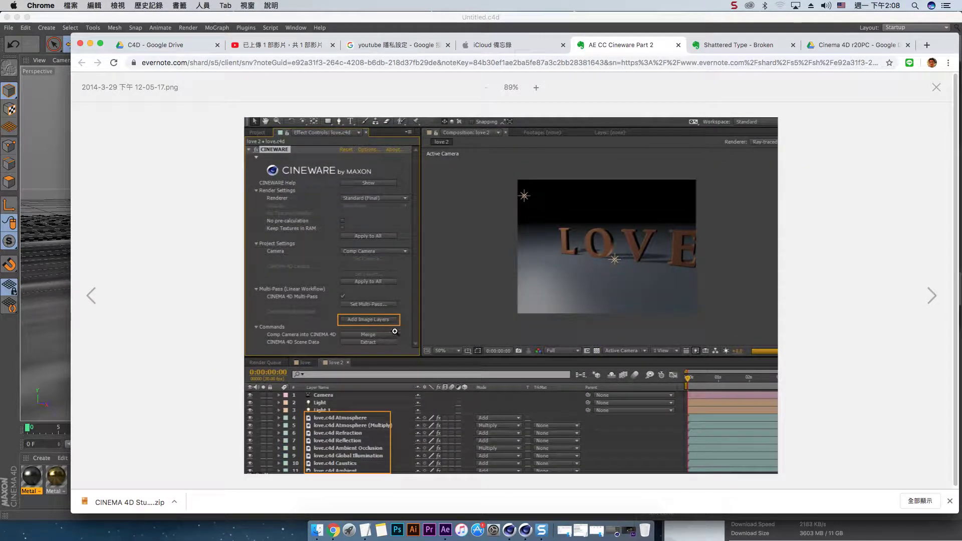
pyautogui.click(941, 298)
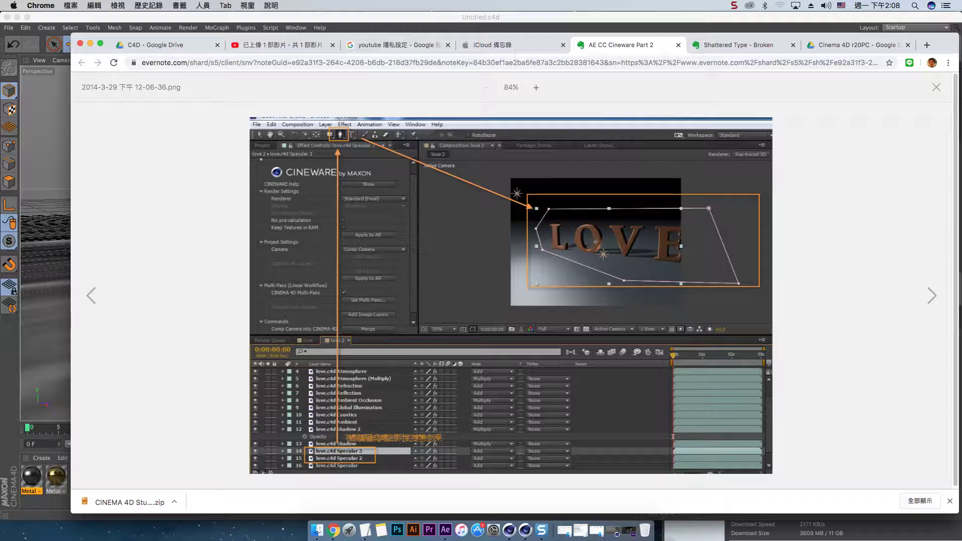
# - Review the note's screenshots on creating a Cinema 4D camera, switching the view to it and keyframing its movement
pyautogui.click(941, 308)
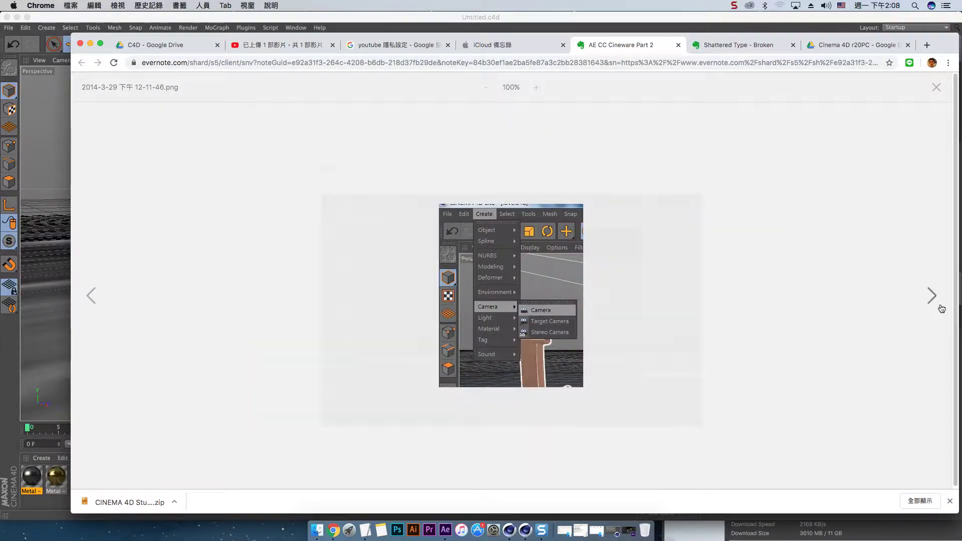
pyautogui.click(941, 308)
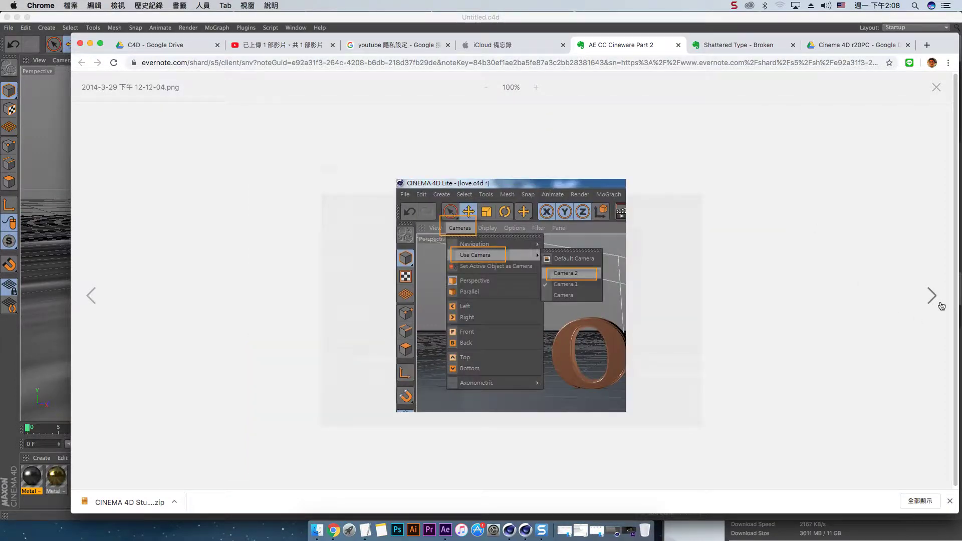
pyautogui.click(942, 306)
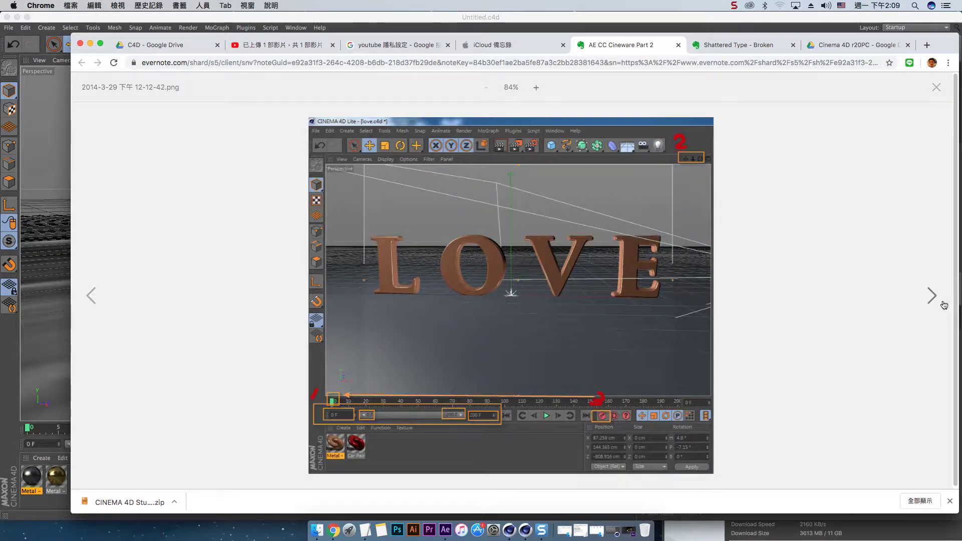
pyautogui.click(944, 305)
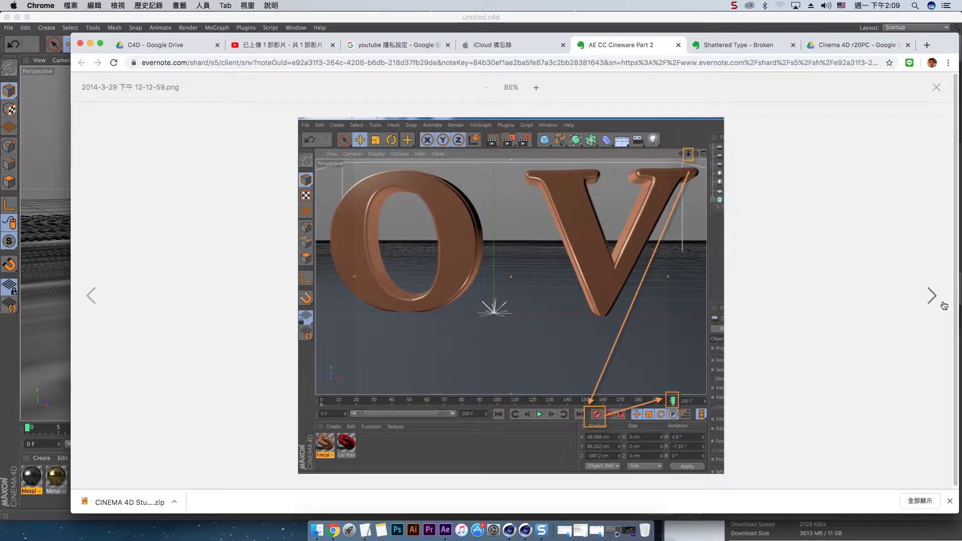
pyautogui.click(89, 304)
pyautogui.click(90, 304)
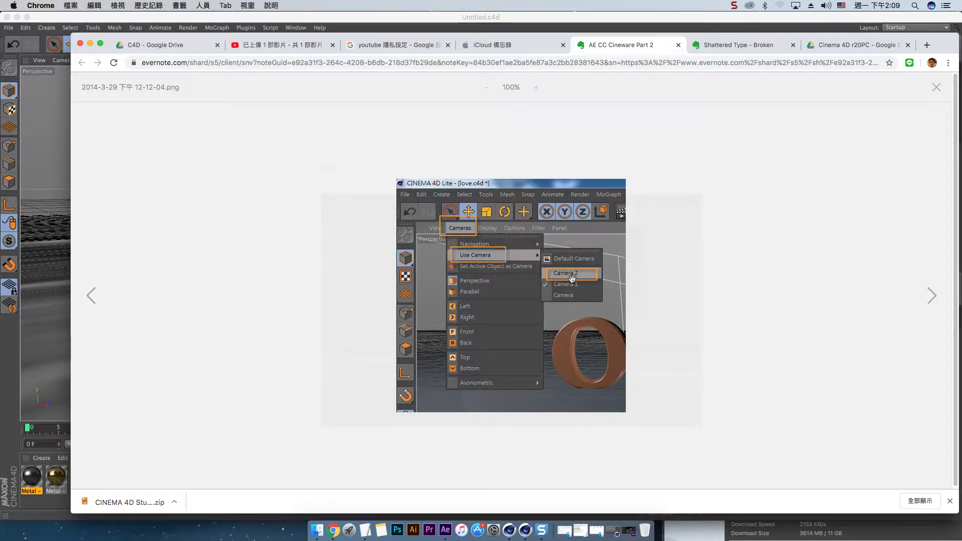
pyautogui.click(924, 303)
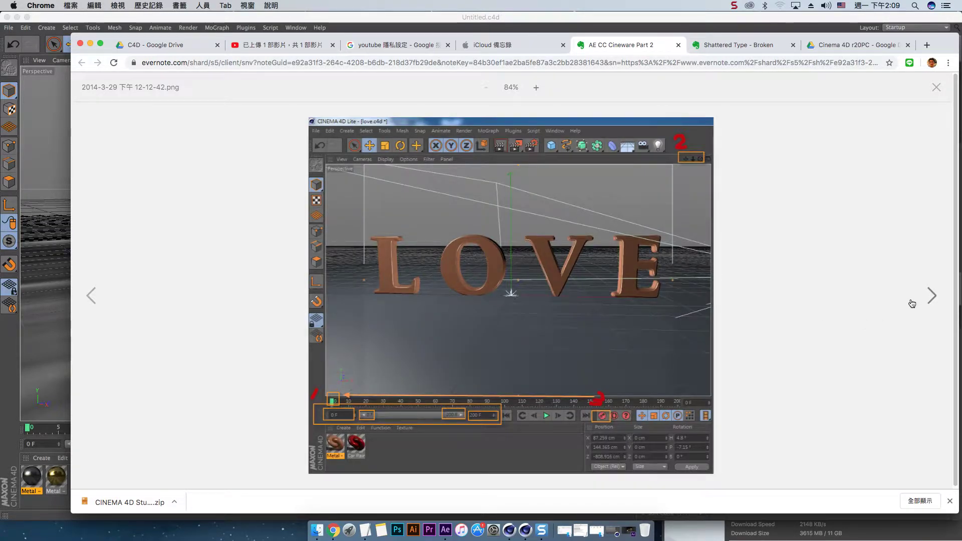
pyautogui.click(90, 303)
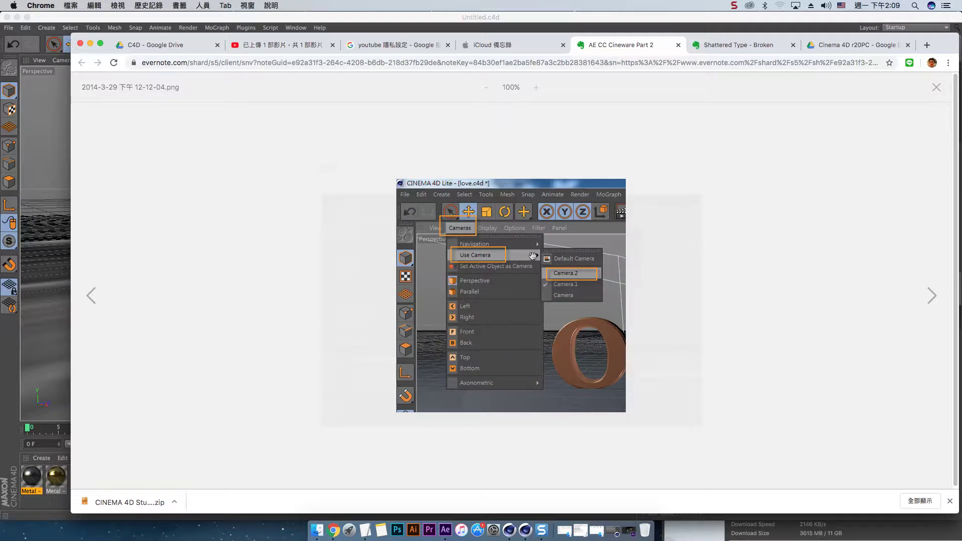
pyautogui.click(924, 297)
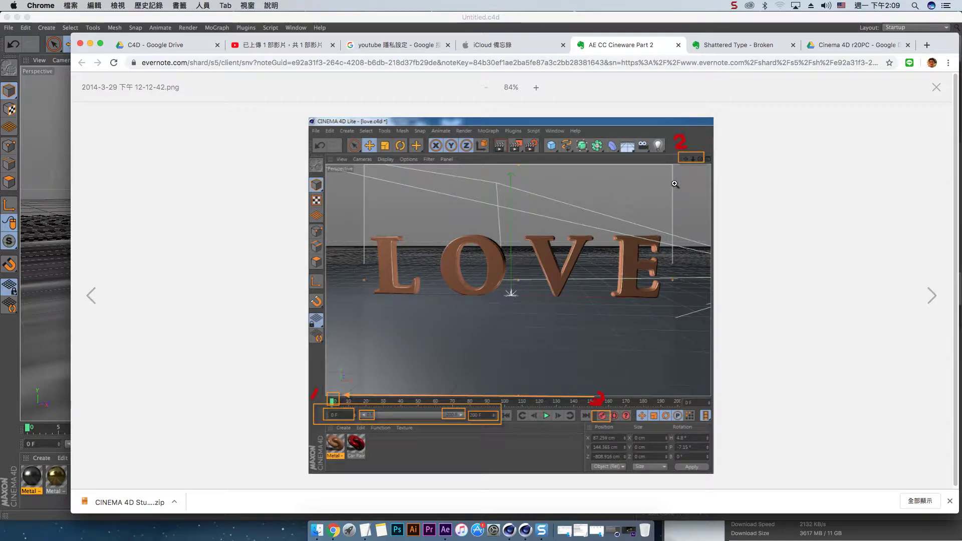
pyautogui.click(931, 297)
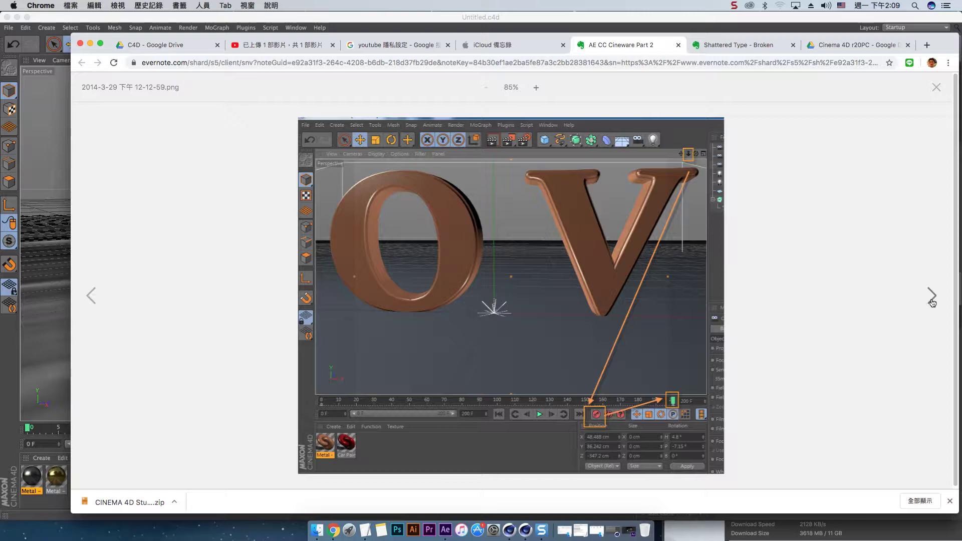
# - Review the note's screenshots on saving the project, reloading the footage in After Effects and choosing the Cinema 4D camera
pyautogui.click(931, 297)
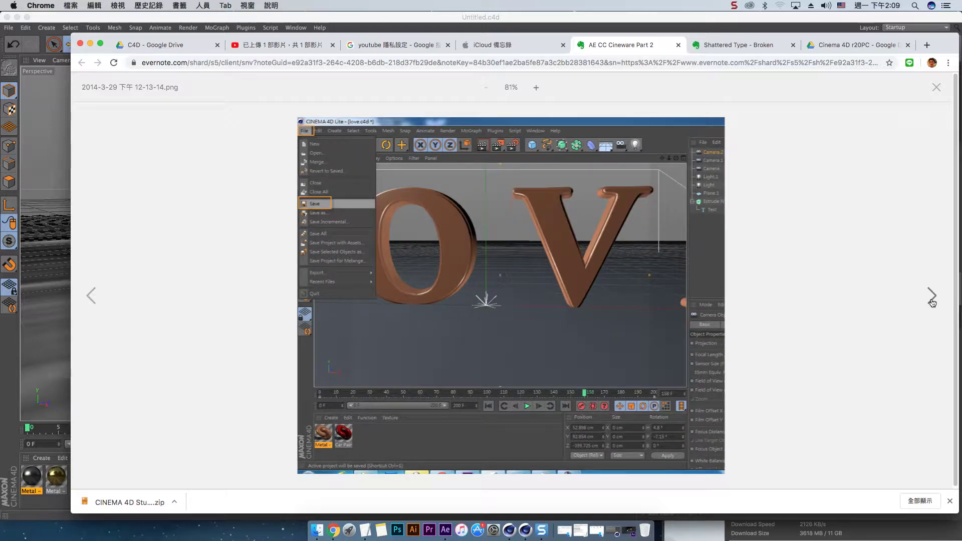
pyautogui.click(931, 296)
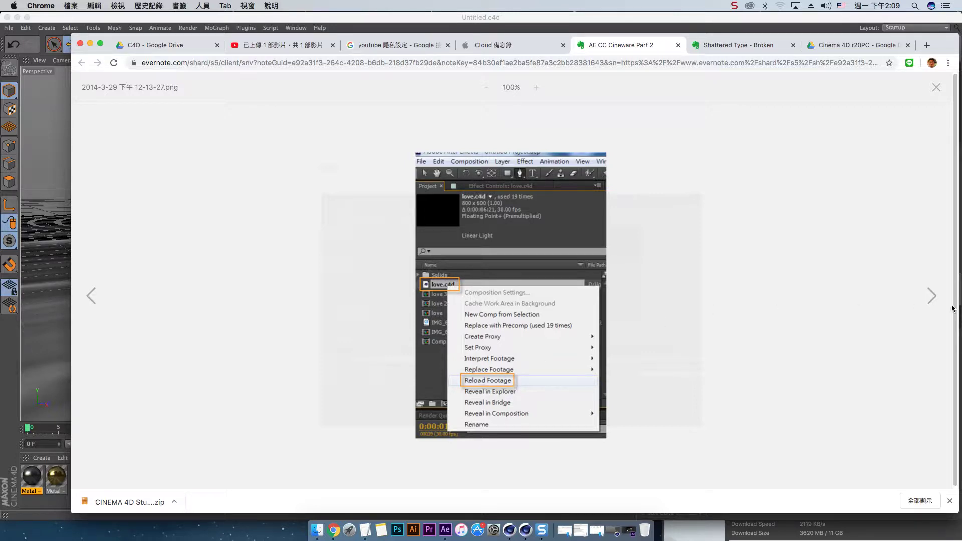
pyautogui.click(932, 300)
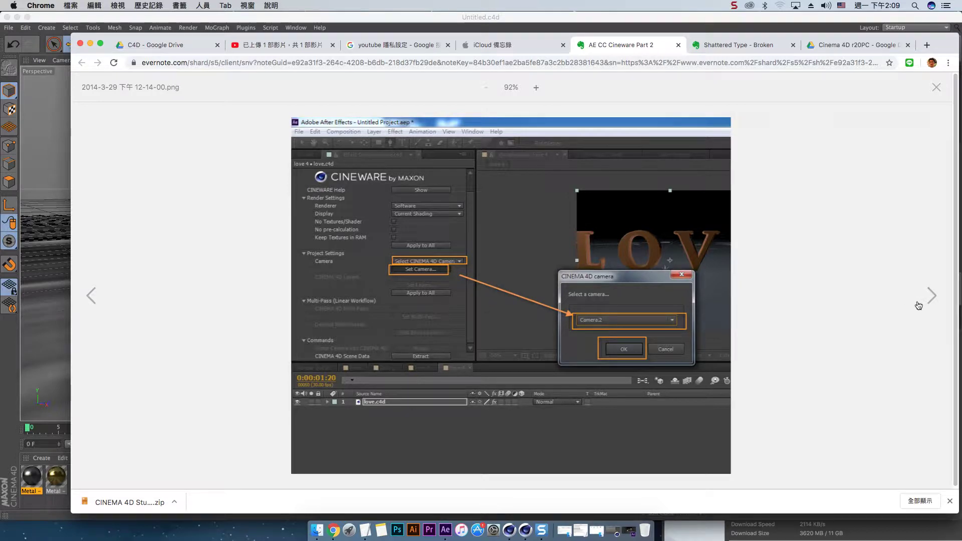
pyautogui.click(931, 297)
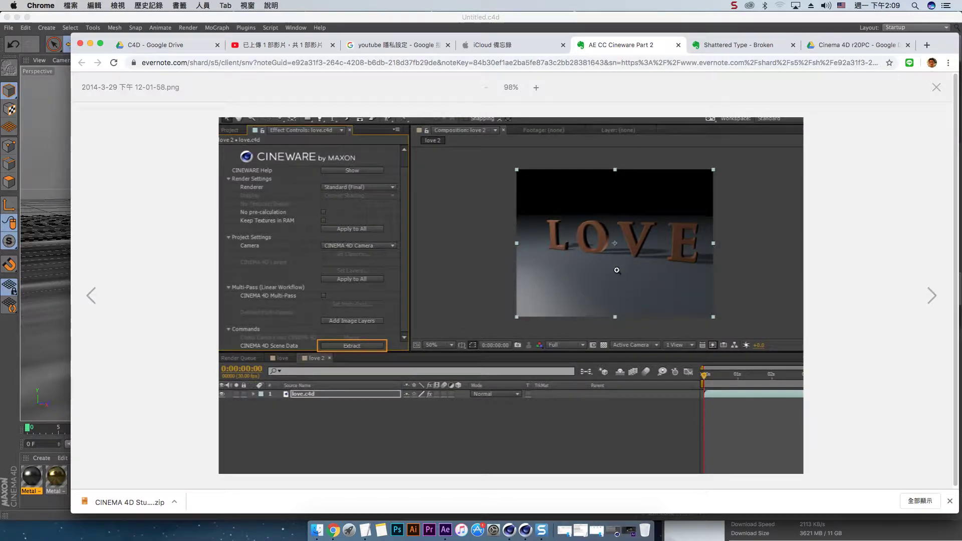
# - Switch to the LOVE scene in Cinema 4D Lite and delete its existing Light object
pyautogui.click(525, 531)
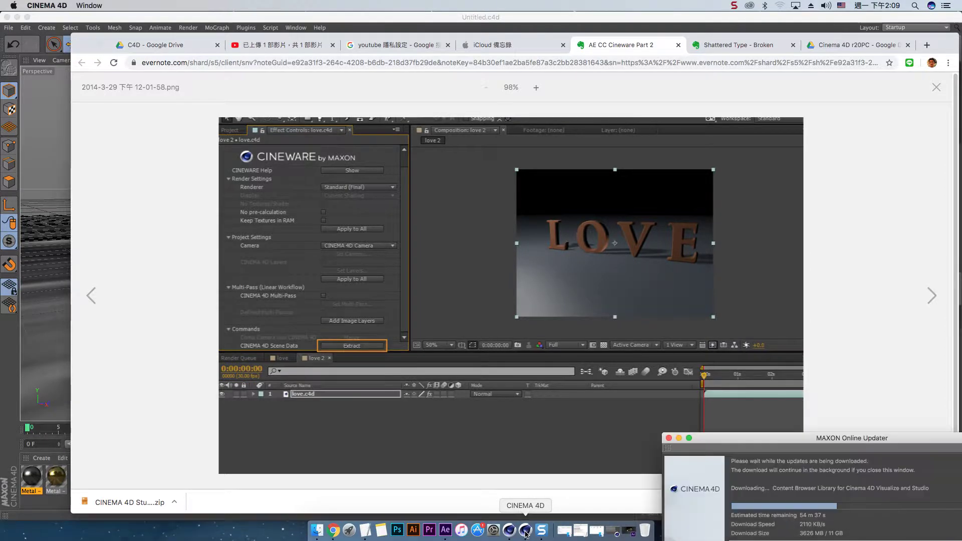
pyautogui.click(445, 531)
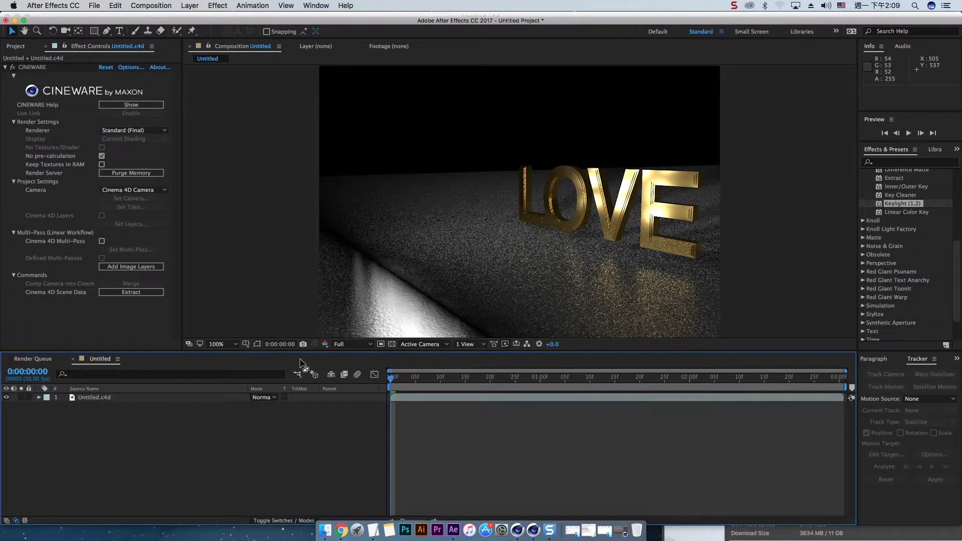
pyautogui.click(519, 531)
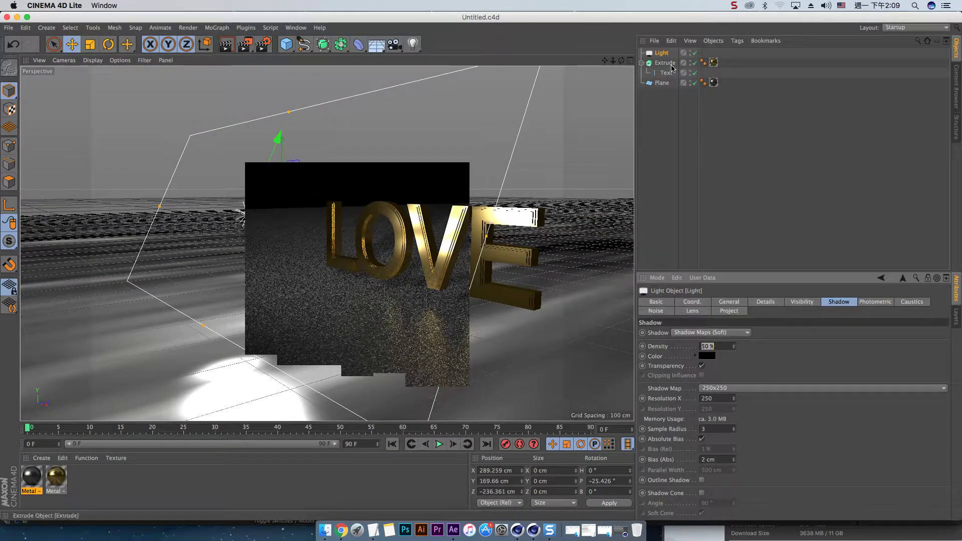
pyautogui.press('Delete')
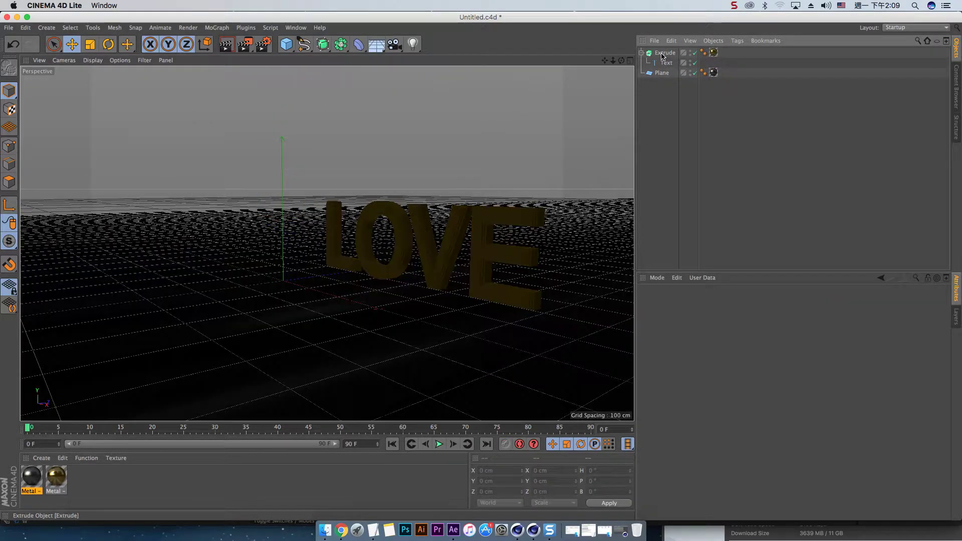
# - Add a new light raised to about Y 276 cm and set its shadow to Shadow Maps (Soft)
pyautogui.moveTo(421, 50); pyautogui.dragTo(442, 57)
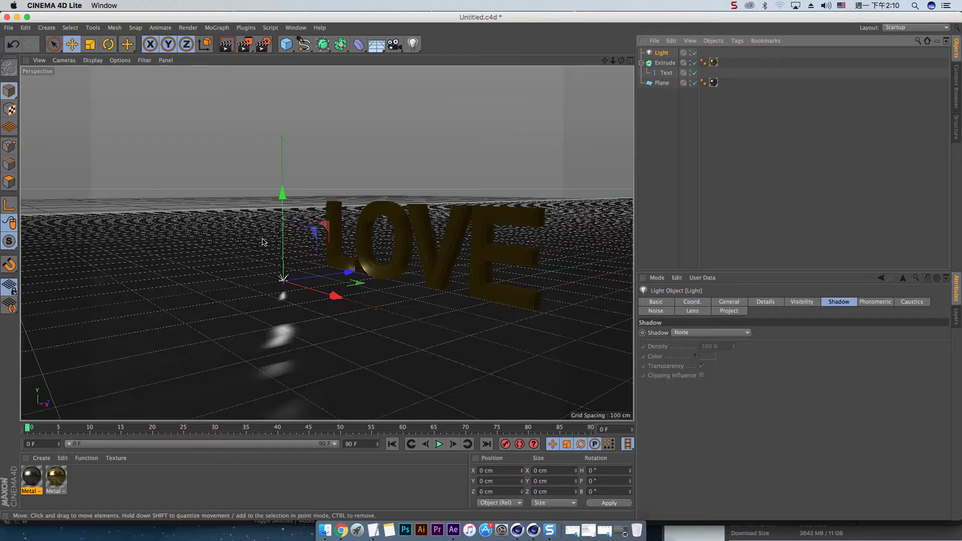
pyautogui.moveTo(283, 193); pyautogui.dragTo(282, 76)
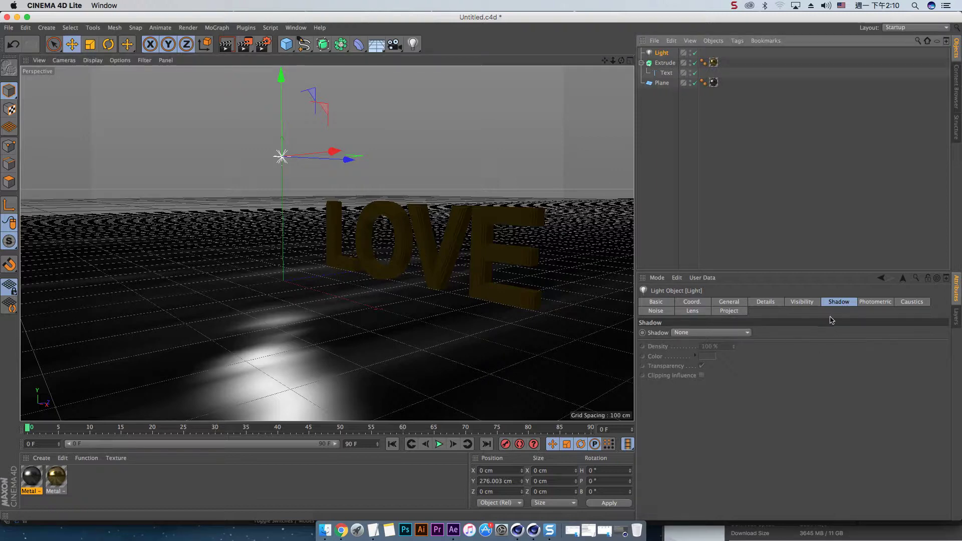
pyautogui.click(693, 334)
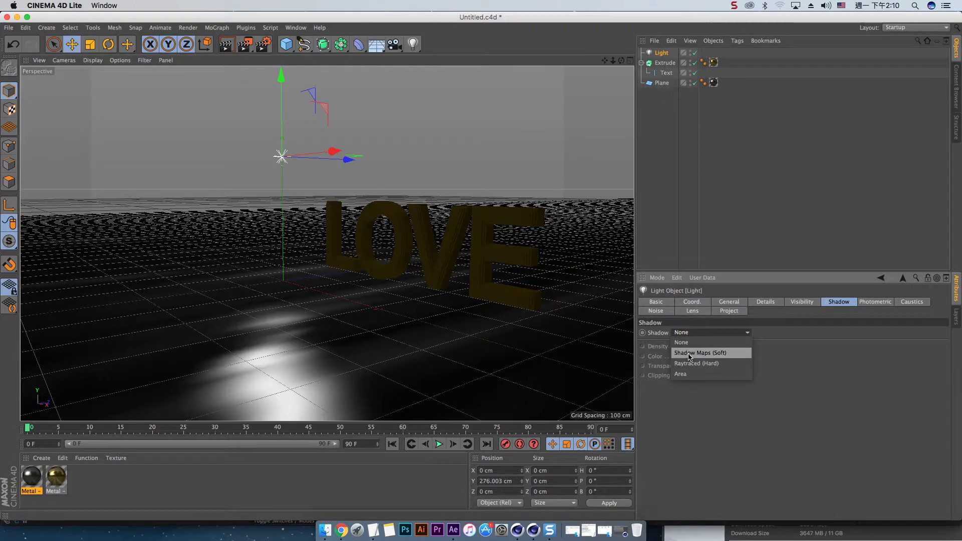
pyautogui.click(690, 354)
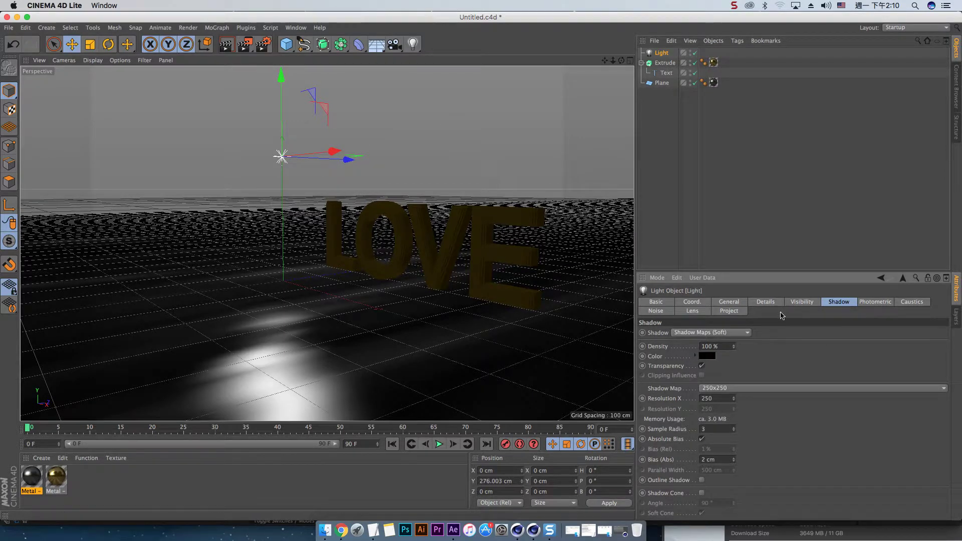
# - Set the new light's intensity to 1000% and render the view to check the lighting
pyautogui.click(741, 303)
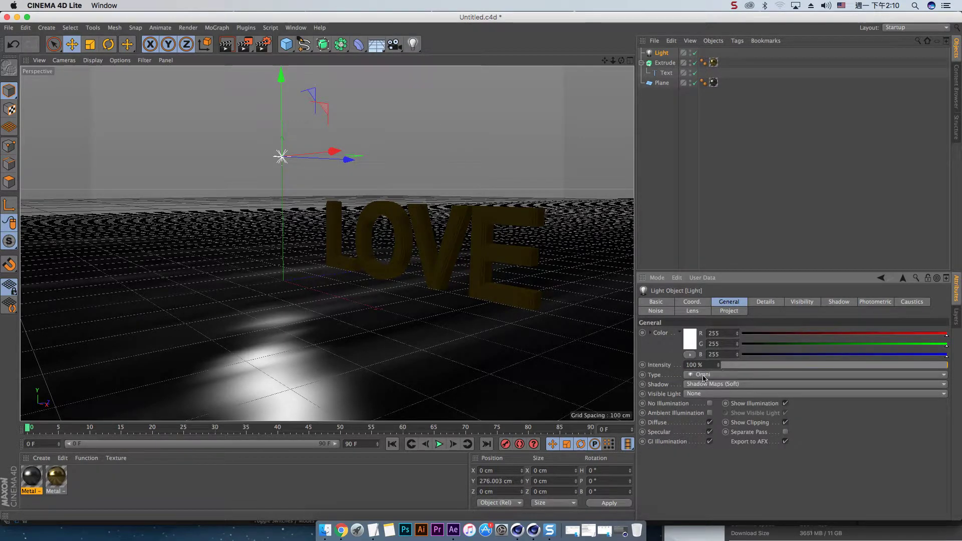
pyautogui.click(656, 302)
pyautogui.click(691, 303)
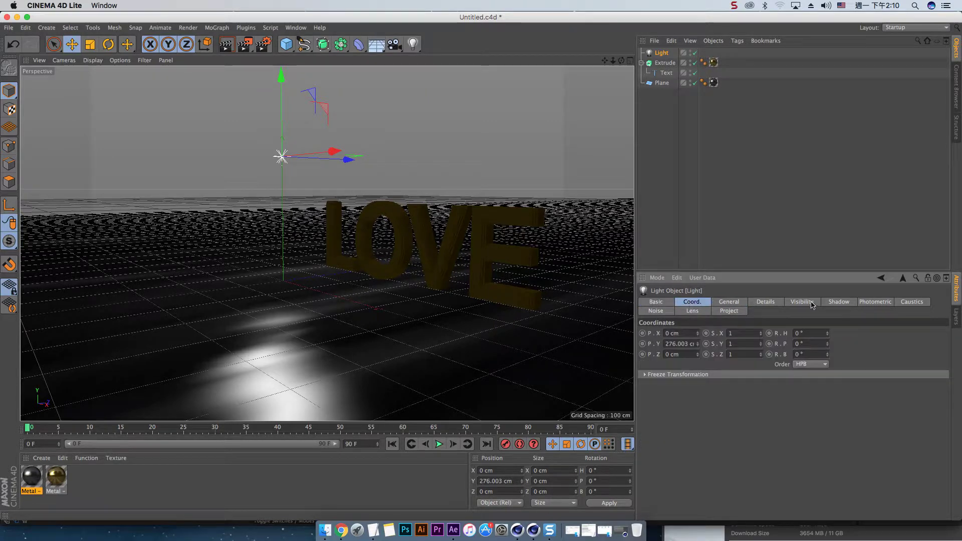
pyautogui.click(769, 304)
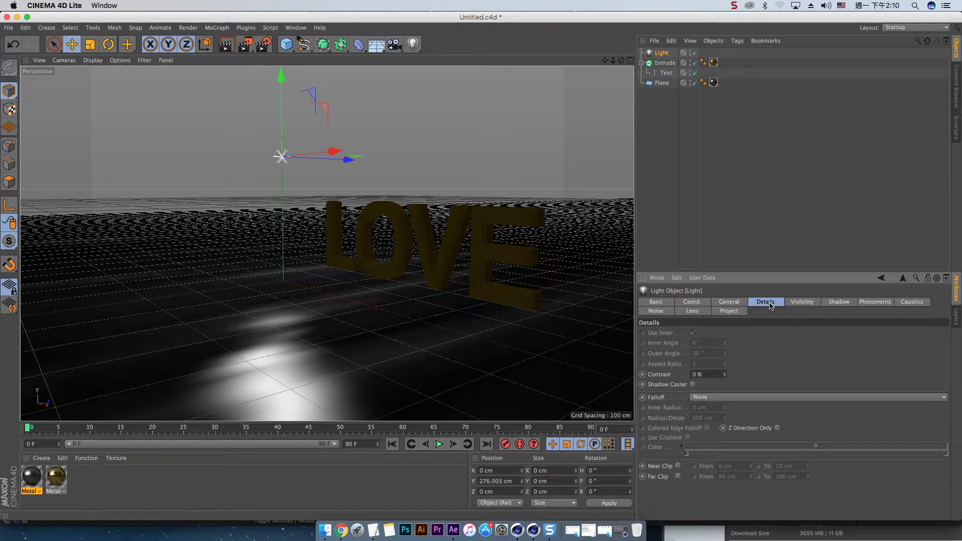
pyautogui.click(806, 303)
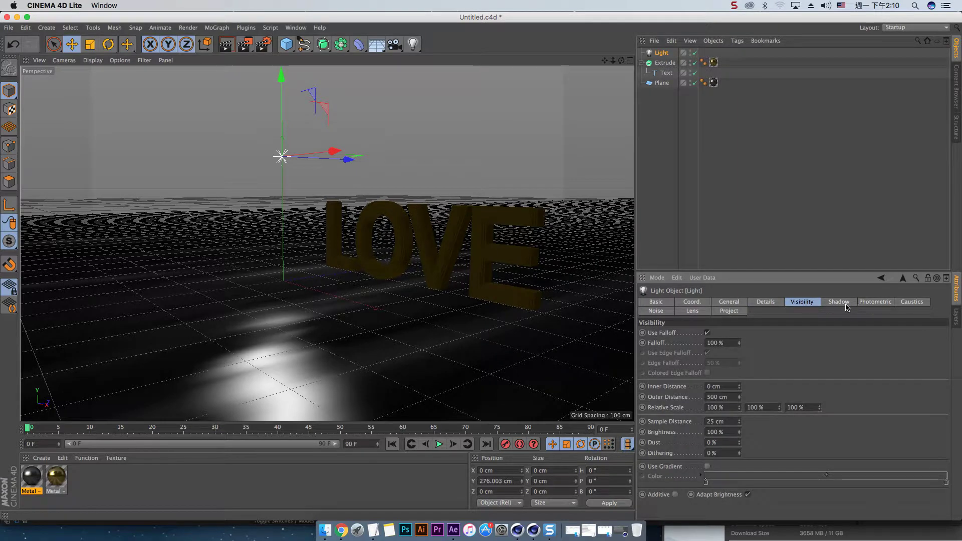
pyautogui.click(658, 303)
pyautogui.click(708, 304)
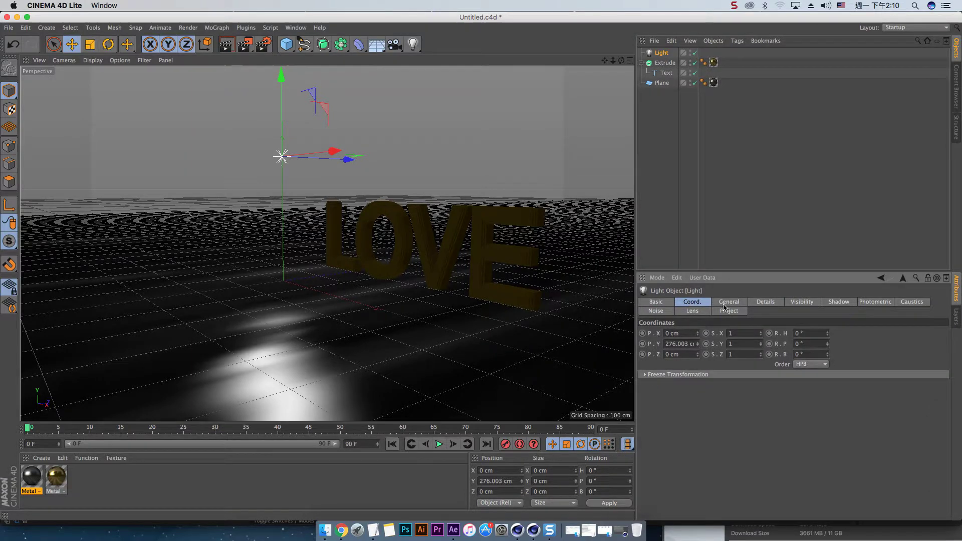
pyautogui.click(728, 305)
pyautogui.doubleClick(699, 366)
pyautogui.write('1000')
pyautogui.press('Return')
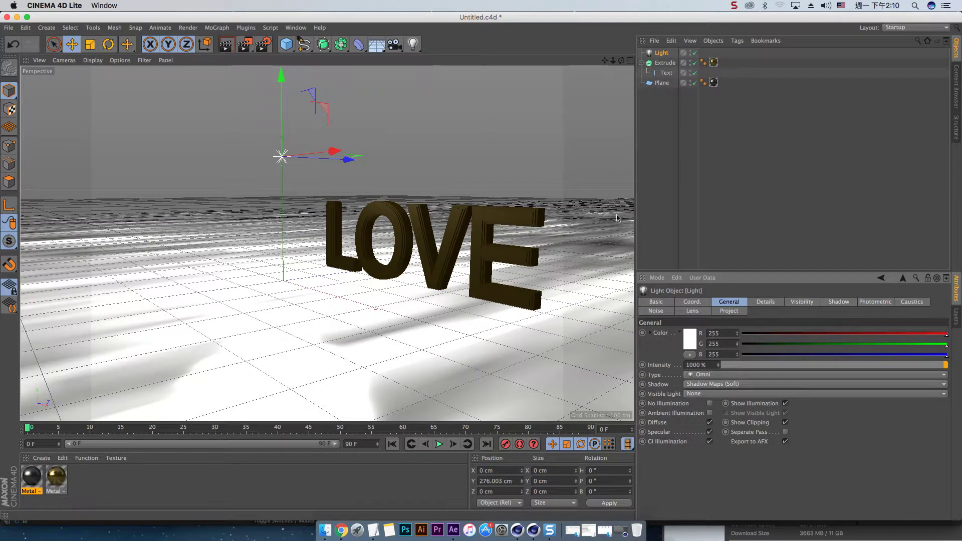
pyautogui.click(189, 28)
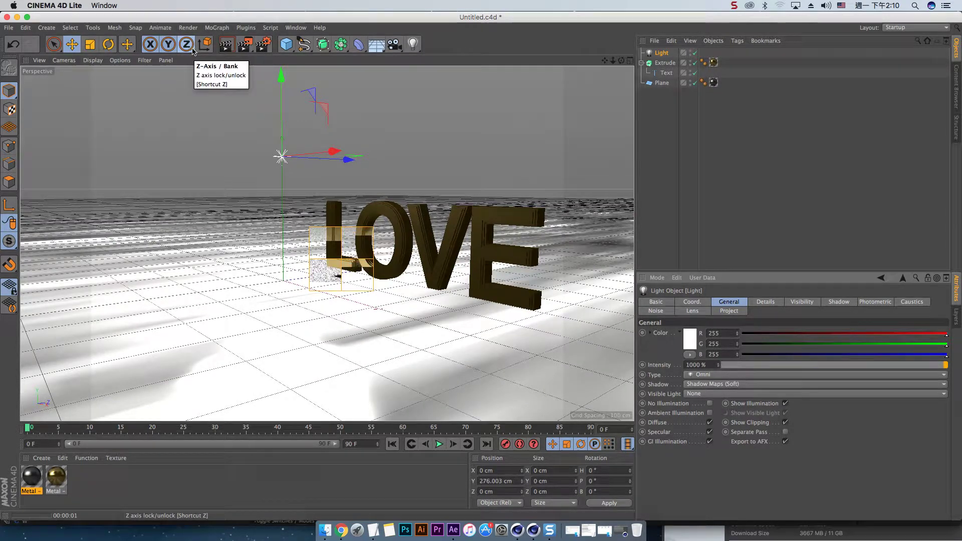
# - Set the light's intensity to 500%
pyautogui.click(696, 365)
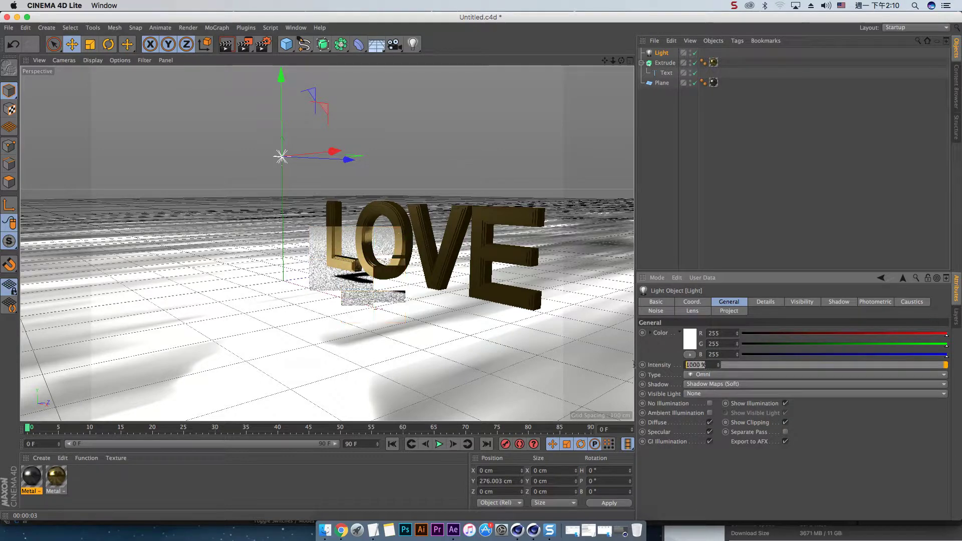
pyautogui.write('500')
pyautogui.press('Return')
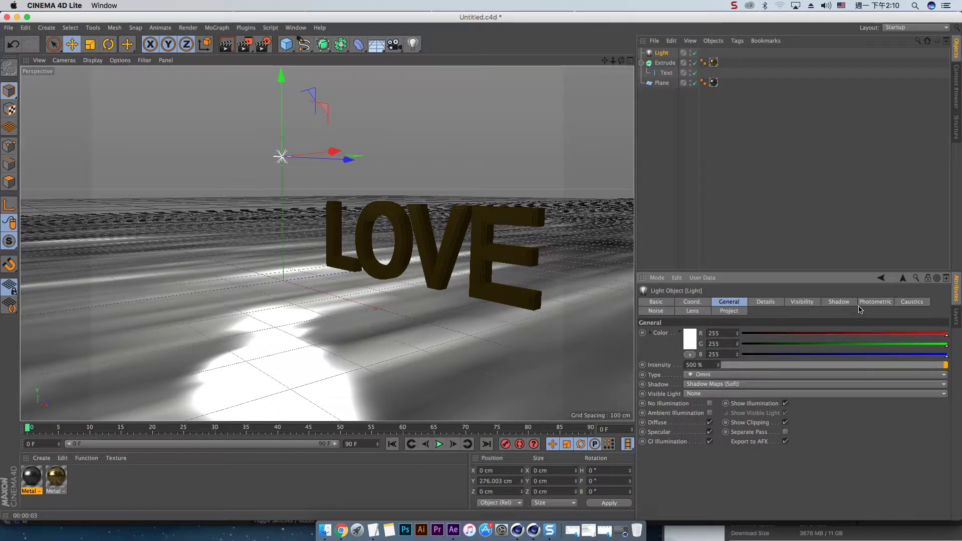
# - Set the light's shadow density to 70% and render the view to check the result
pyautogui.click(842, 302)
pyautogui.doubleClick(715, 346)
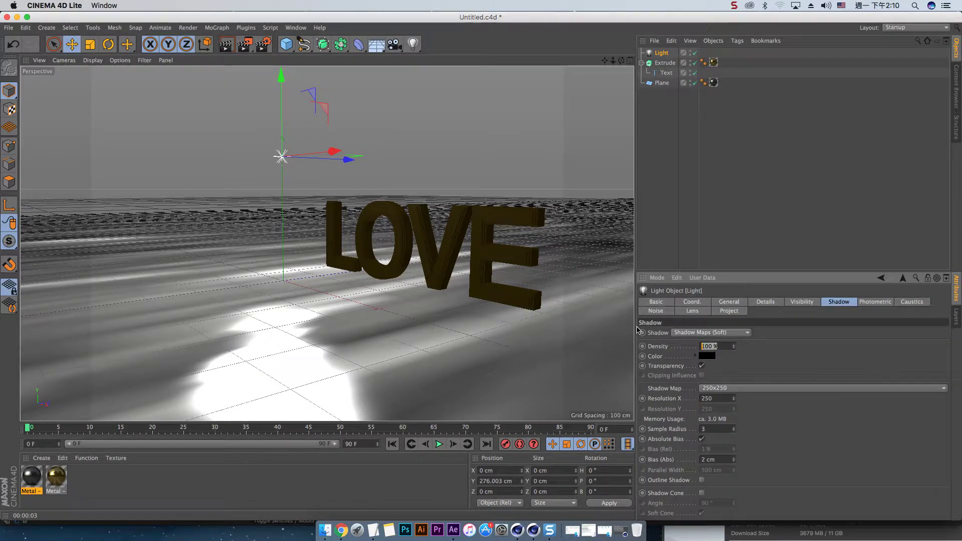
pyautogui.write('70')
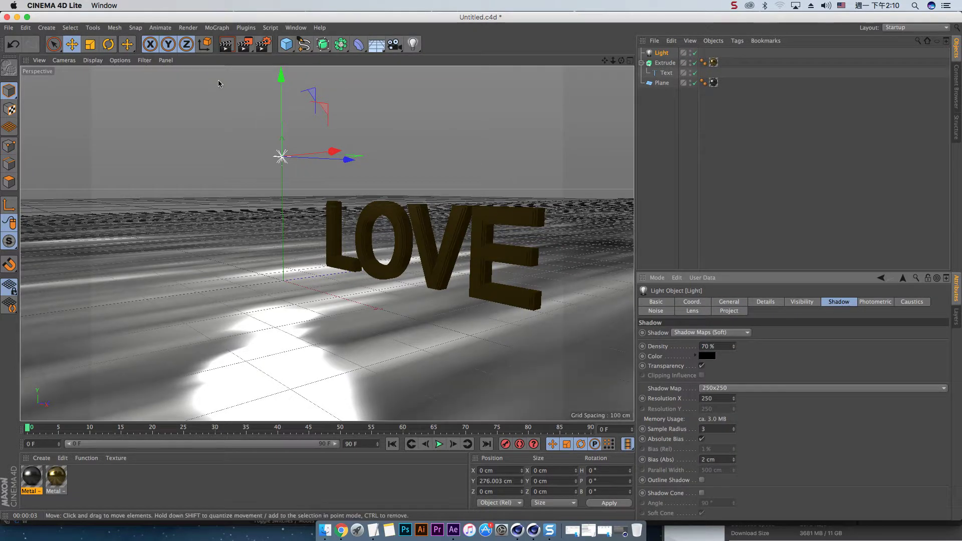
pyautogui.click(189, 28)
pyautogui.click(195, 40)
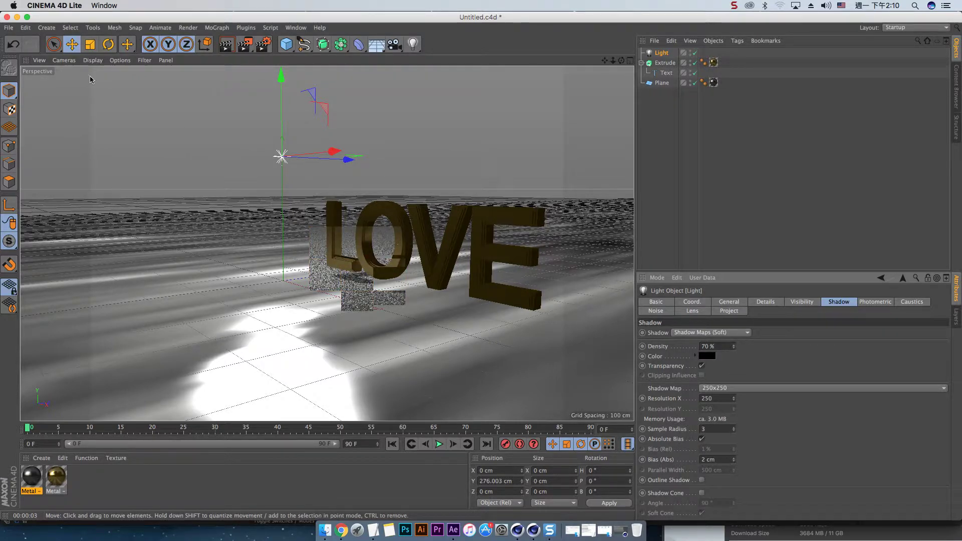
# - Add a standard camera to the scene and make it the active viewing camera
pyautogui.click(39, 61)
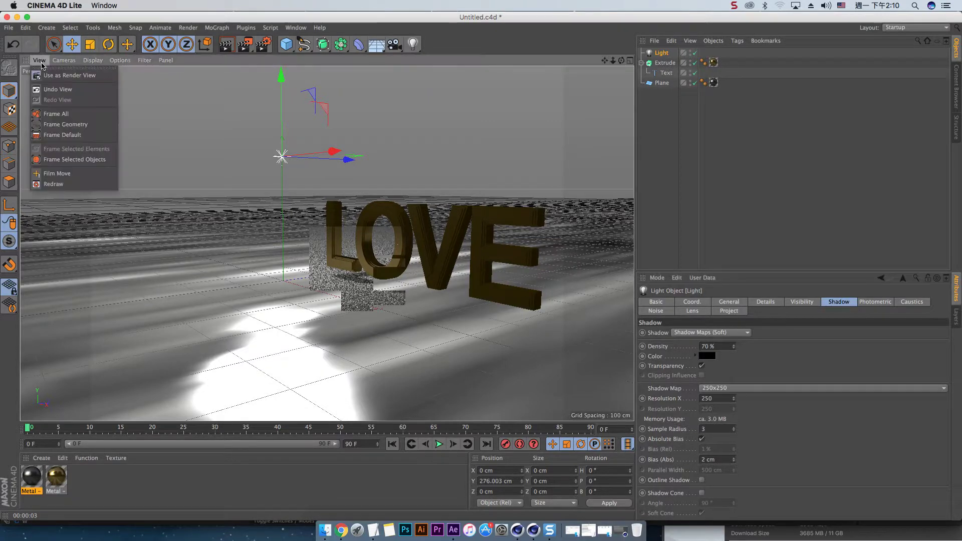
pyautogui.click(51, 31)
pyautogui.moveTo(403, 52); pyautogui.dragTo(432, 63)
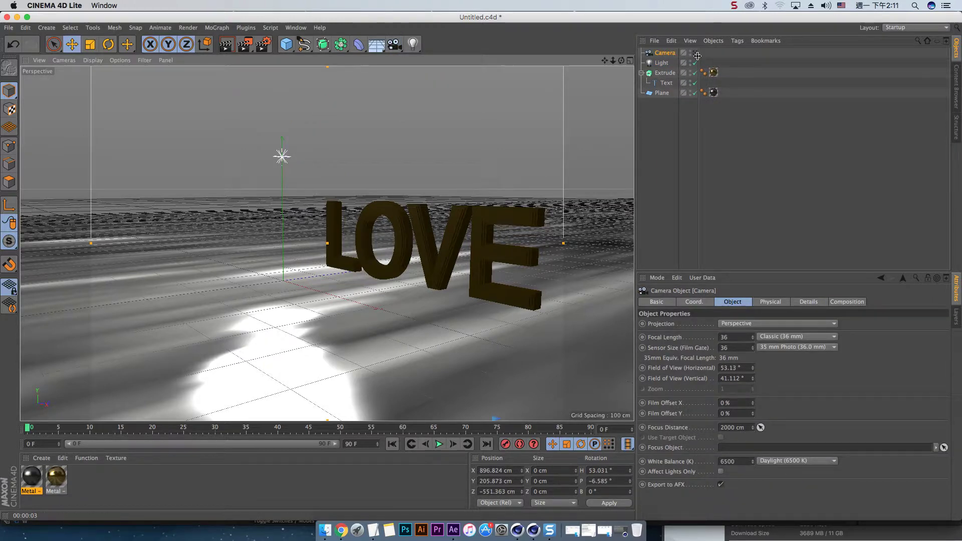
pyautogui.click(694, 63)
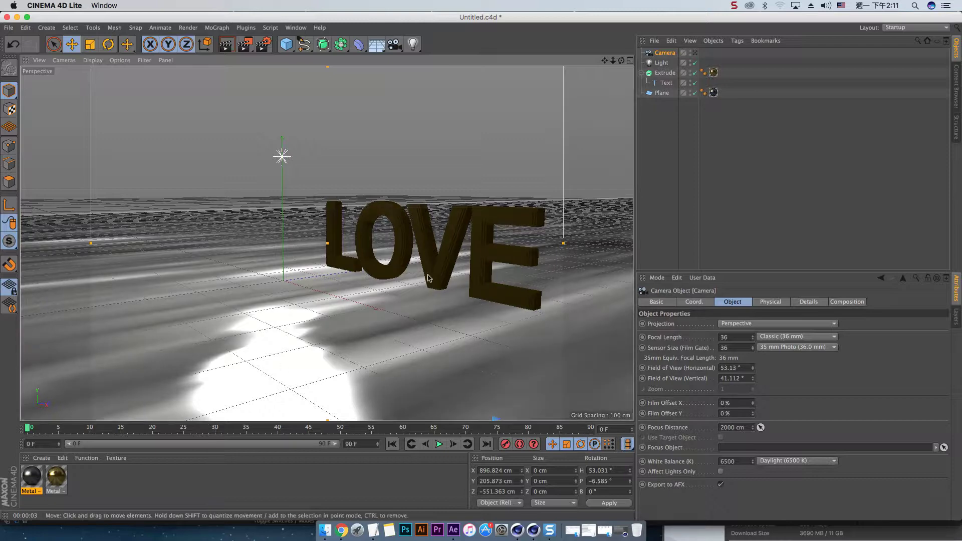
pyautogui.click(695, 63)
pyautogui.click(695, 54)
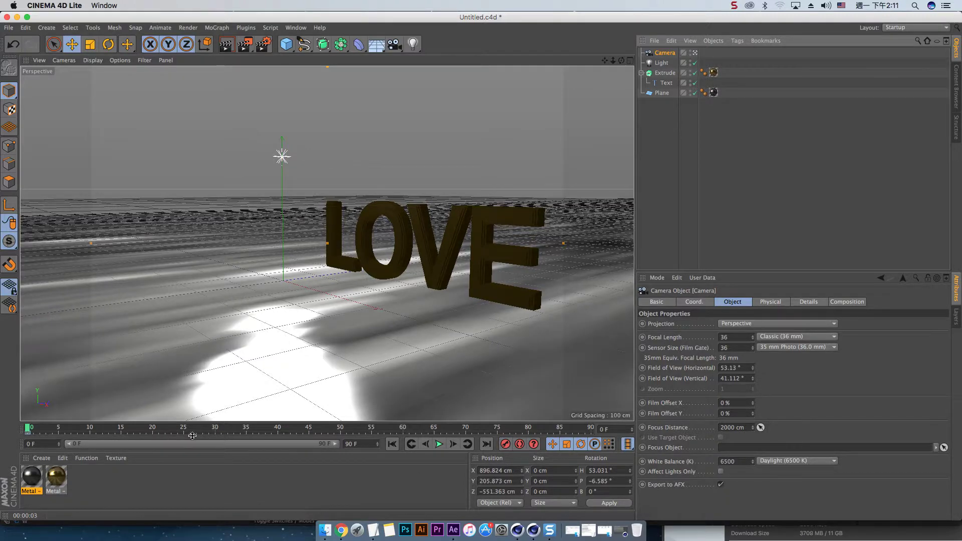
# - Animate the camera by keyframing a closer, more frontal view of the LOVE text at frame 90, and return to frame 0
pyautogui.moveTo(55, 429); pyautogui.dragTo(613, 431)
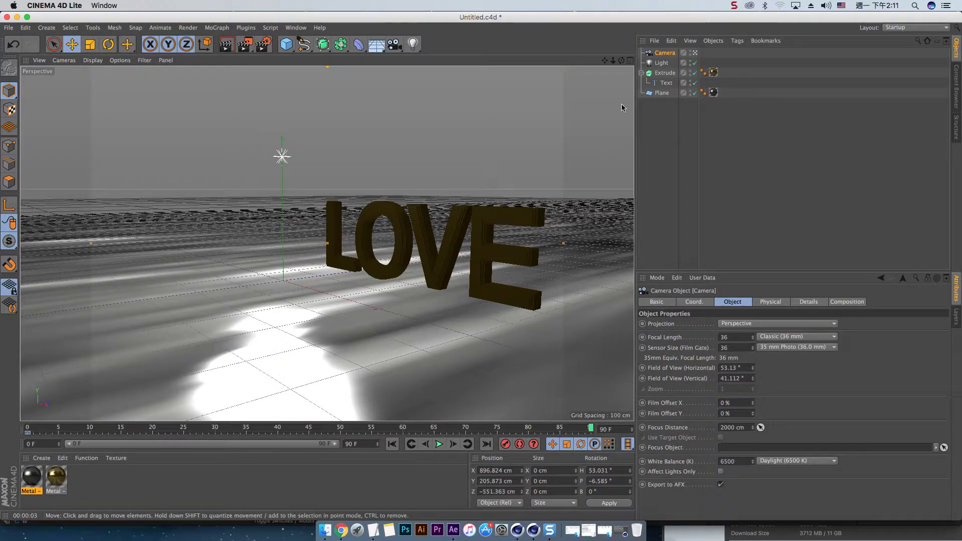
pyautogui.moveTo(622, 62)
pyautogui.mouseDown()
pyautogui.moveTo(551, 65)
pyautogui.moveTo(626, 64)
pyautogui.moveTo(576, 64)
pyautogui.moveTo(624, 62)
pyautogui.moveTo(615, 63)
pyautogui.mouseUp()
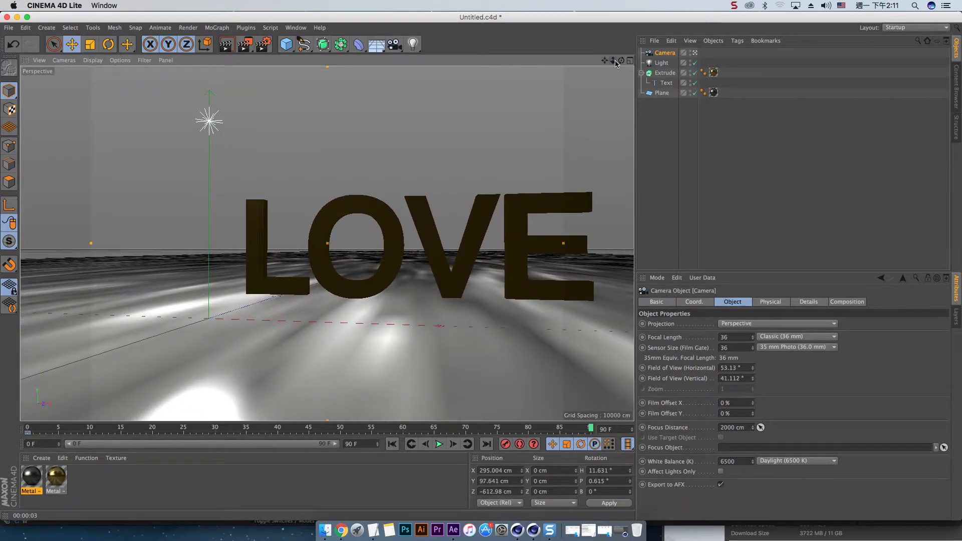
pyautogui.moveTo(328, 244); pyautogui.dragTo(258, 246)
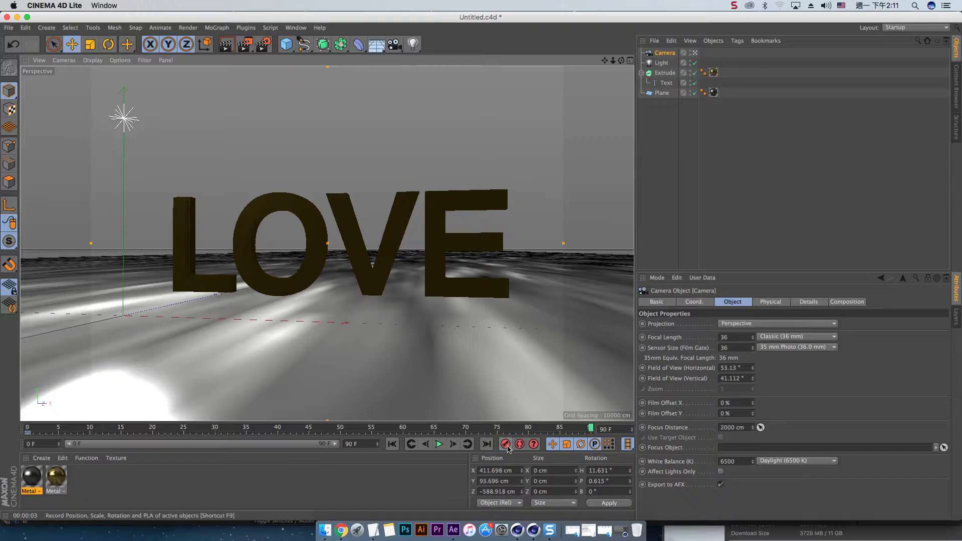
pyautogui.moveTo(591, 431); pyautogui.dragTo(2, 439)
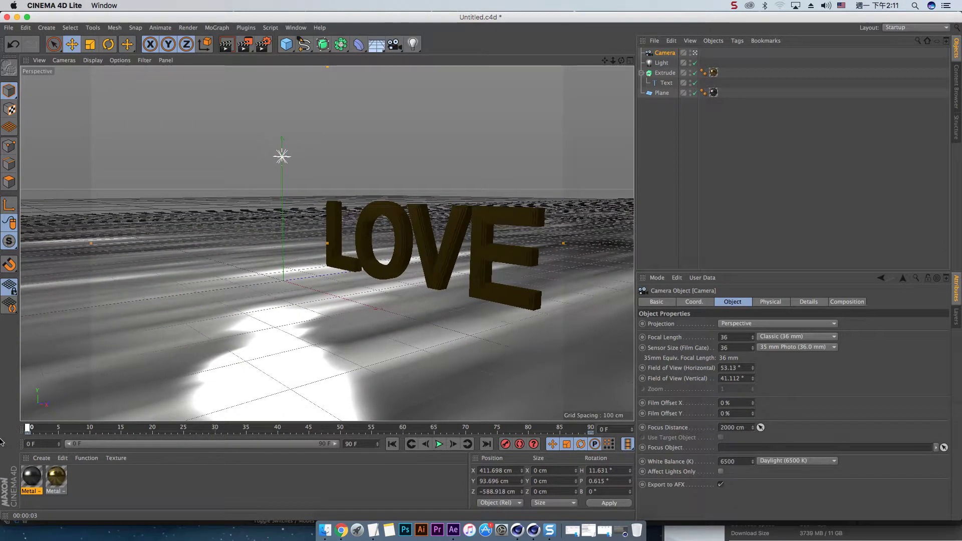
# - Save the Cinema 4D scene and switch to After Effects
pyautogui.click(9, 27)
pyautogui.click(21, 112)
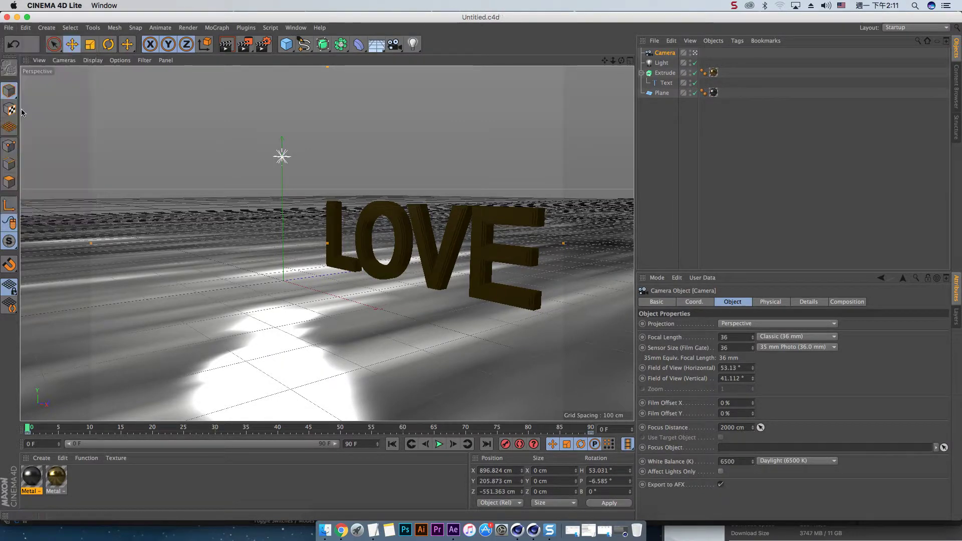
pyautogui.click(454, 530)
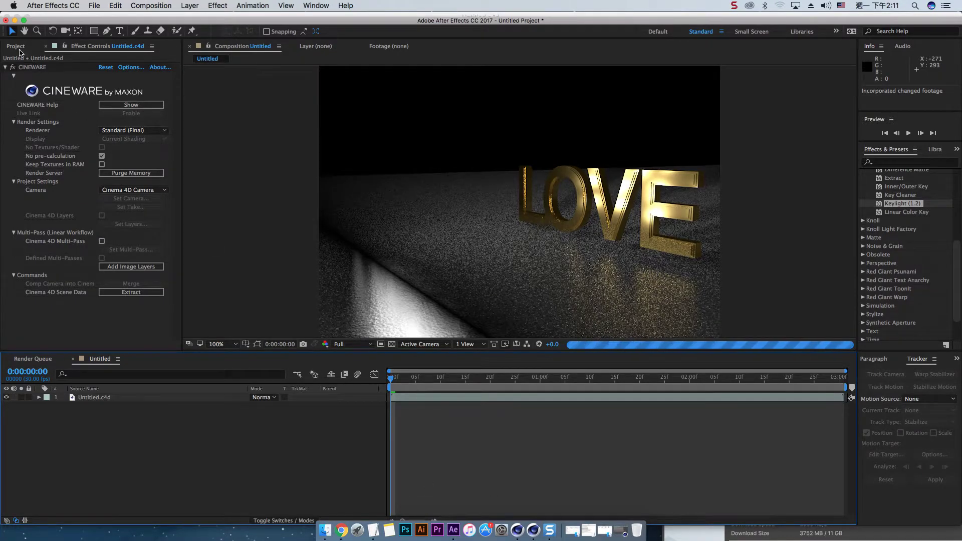
# - Extract the Cinema 4D scene data from the Untitled.c4d layer with Cineware, keeping the Cinema 4D Camera option
pyautogui.click(19, 50)
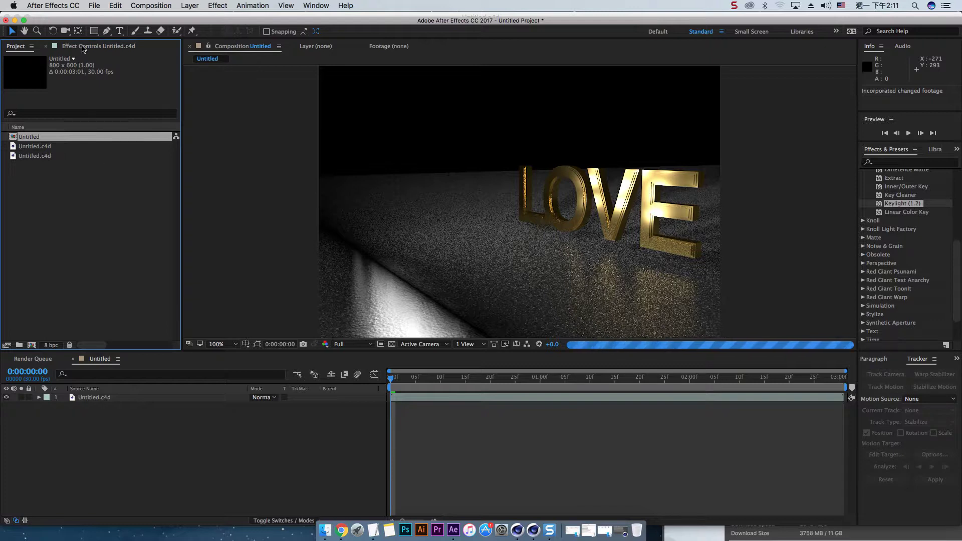
pyautogui.click(82, 49)
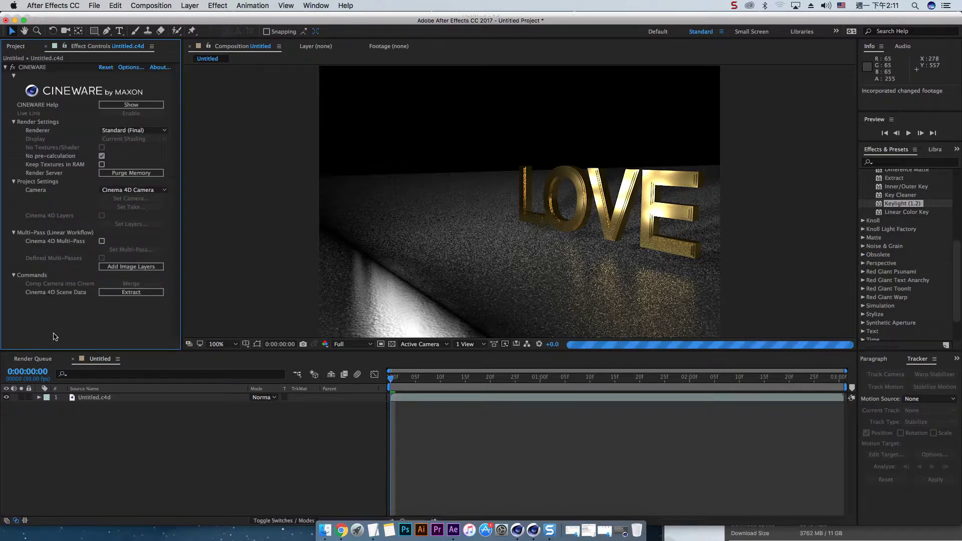
pyautogui.click(137, 271)
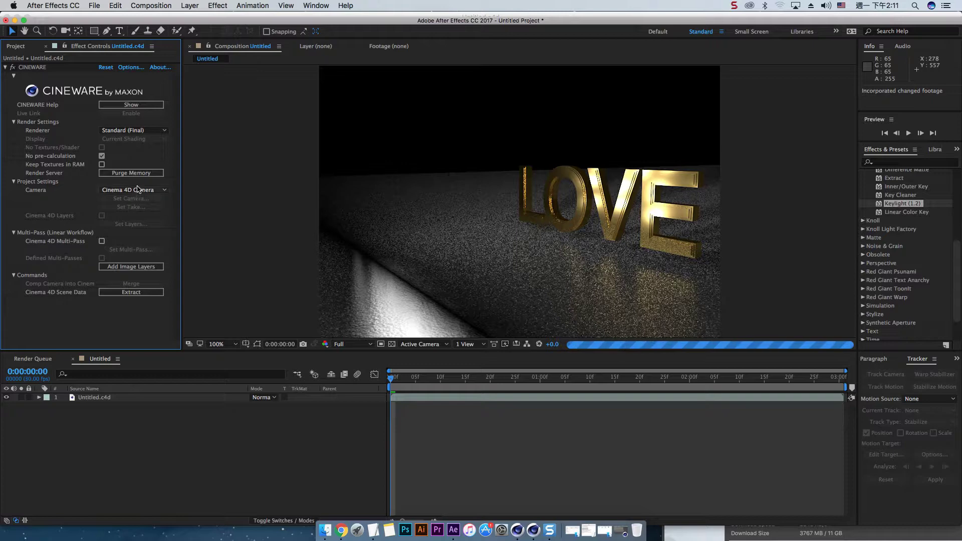
pyautogui.click(139, 191)
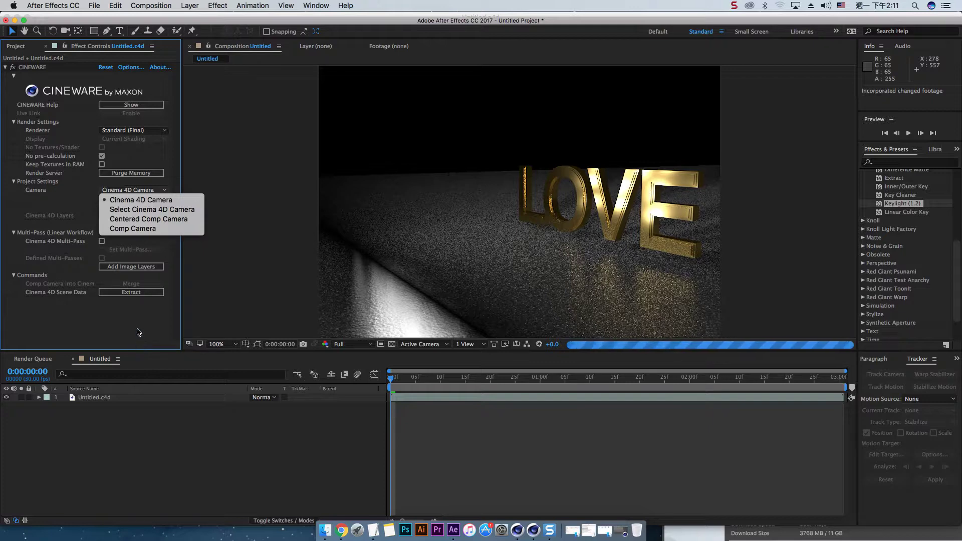
pyautogui.click(138, 332)
pyautogui.click(128, 295)
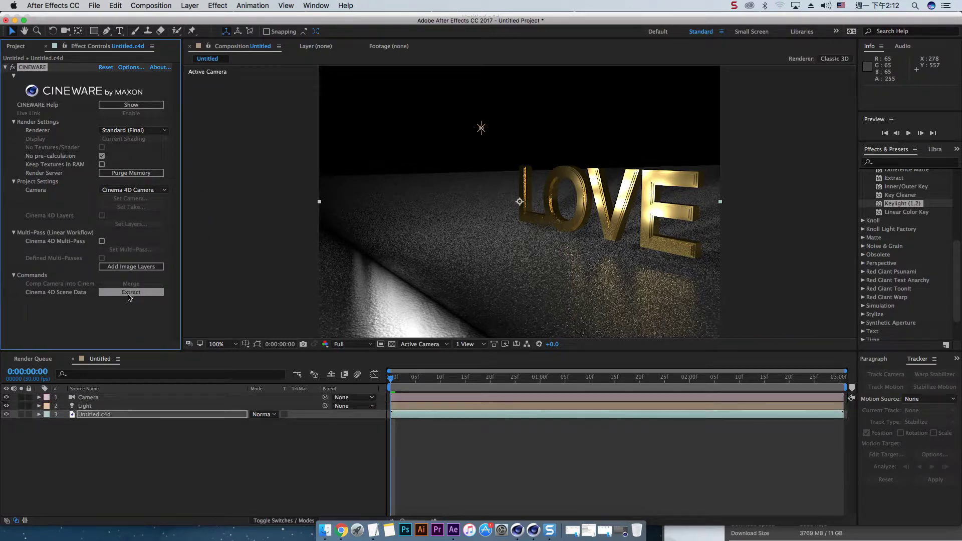
# - Select the Untitled.c4d layer and add its Cineware multi-pass image layers to the composition
pyautogui.click(90, 402)
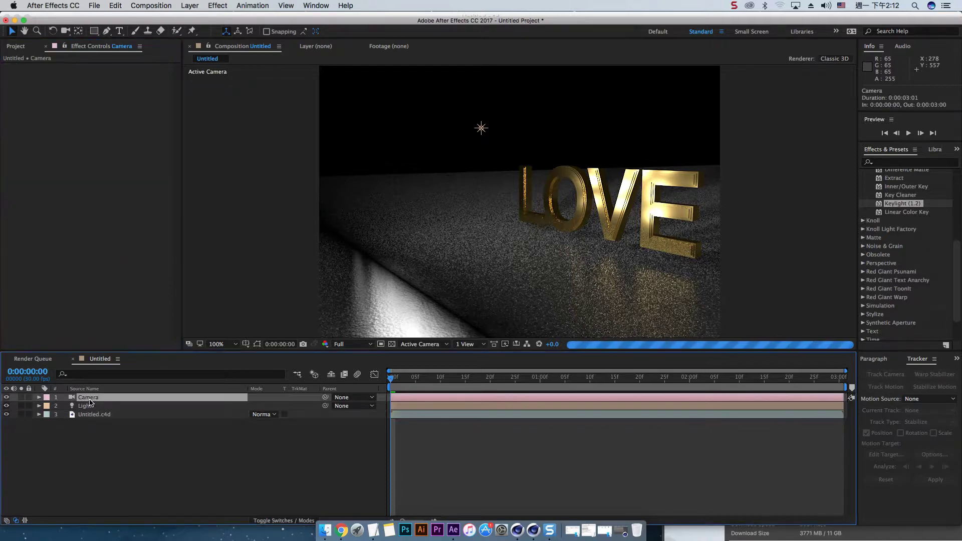
pyautogui.click(90, 407)
pyautogui.click(90, 417)
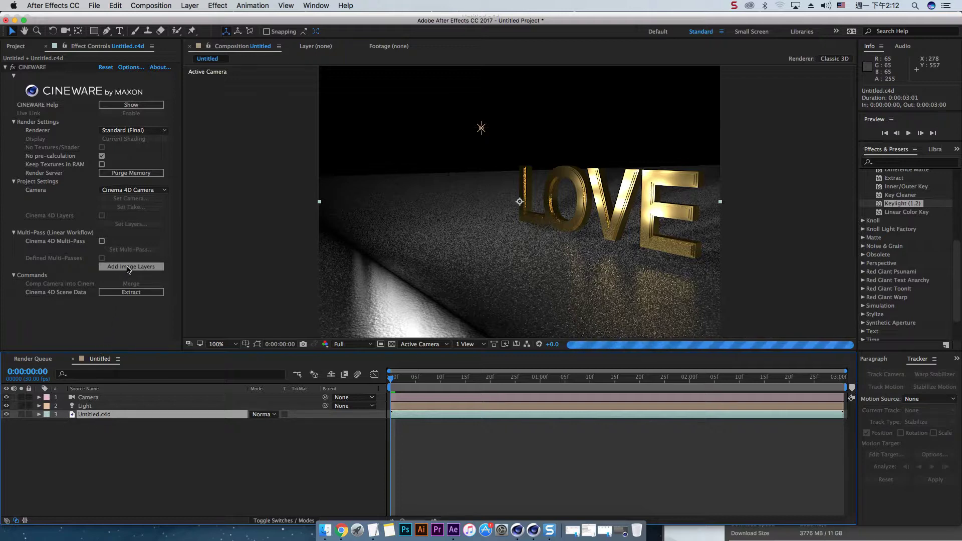
pyautogui.click(119, 271)
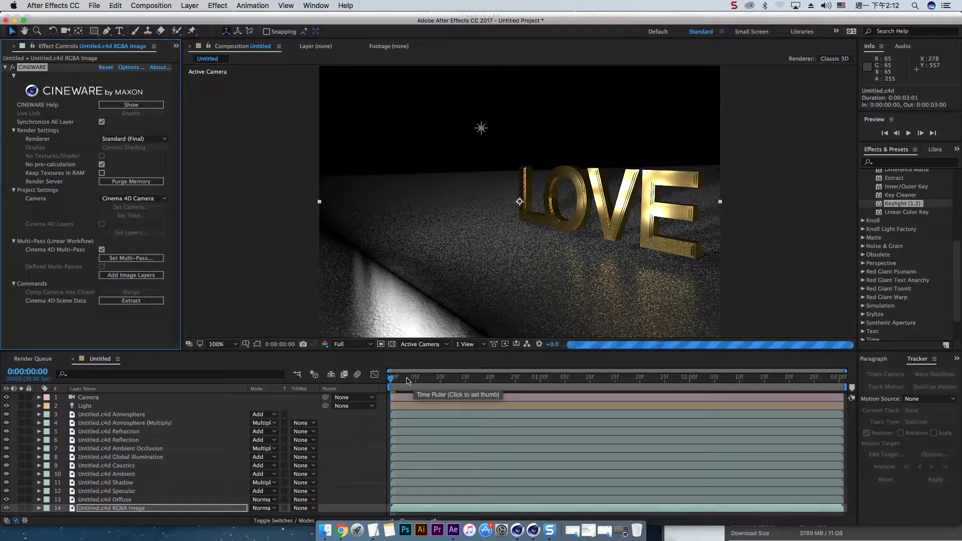
# - Set the RGBA Image layer's Cineware renderer to Software and its display to Wireframe
pyautogui.click(122, 140)
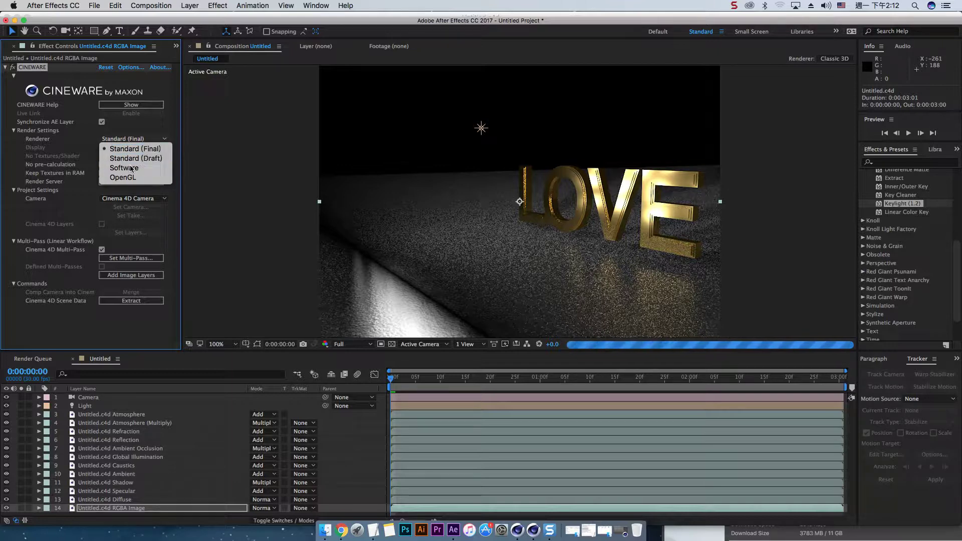
pyautogui.click(131, 168)
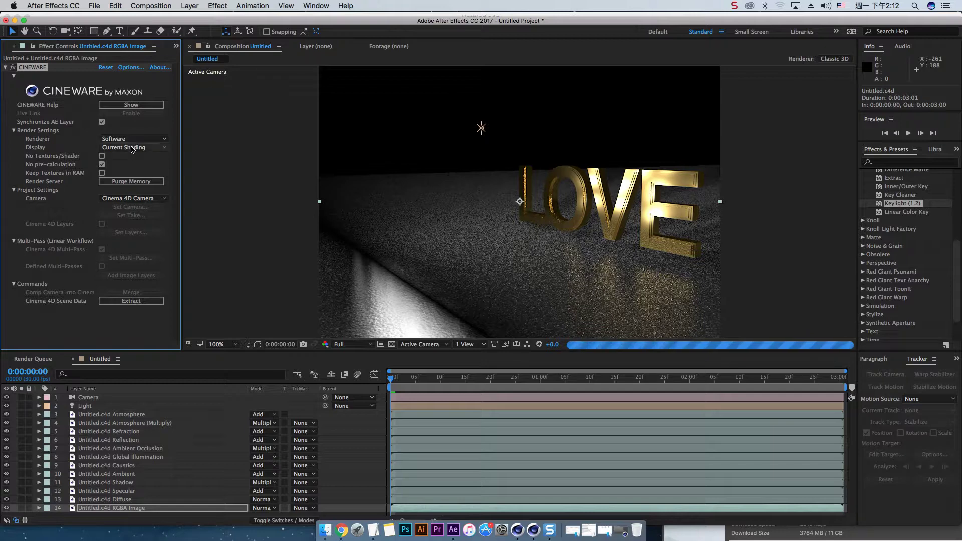
pyautogui.click(132, 149)
pyautogui.click(132, 167)
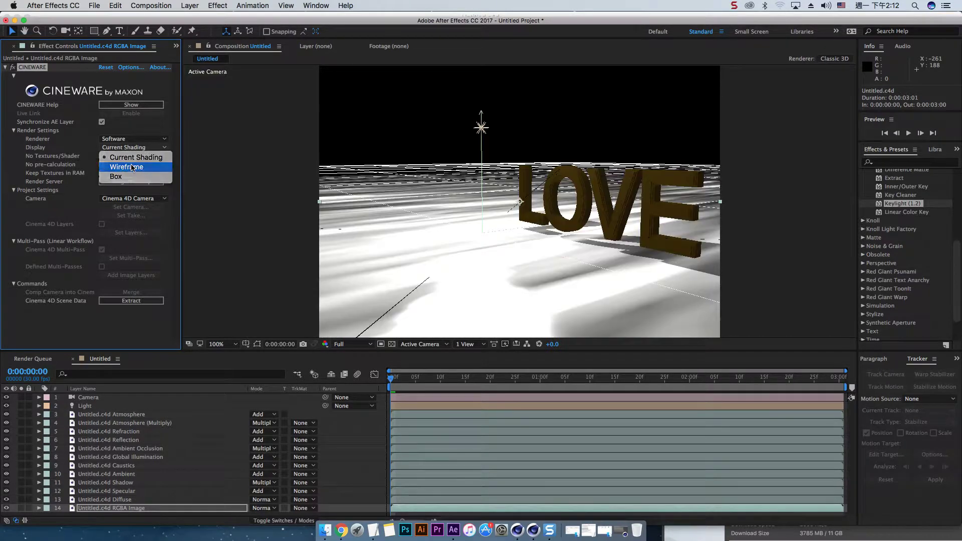
# - Preview the camera move at 0:00:01:05, 0:00:02:08 and 0:00:00:29 in the composition
pyautogui.moveTo(401, 382); pyautogui.dragTo(565, 384)
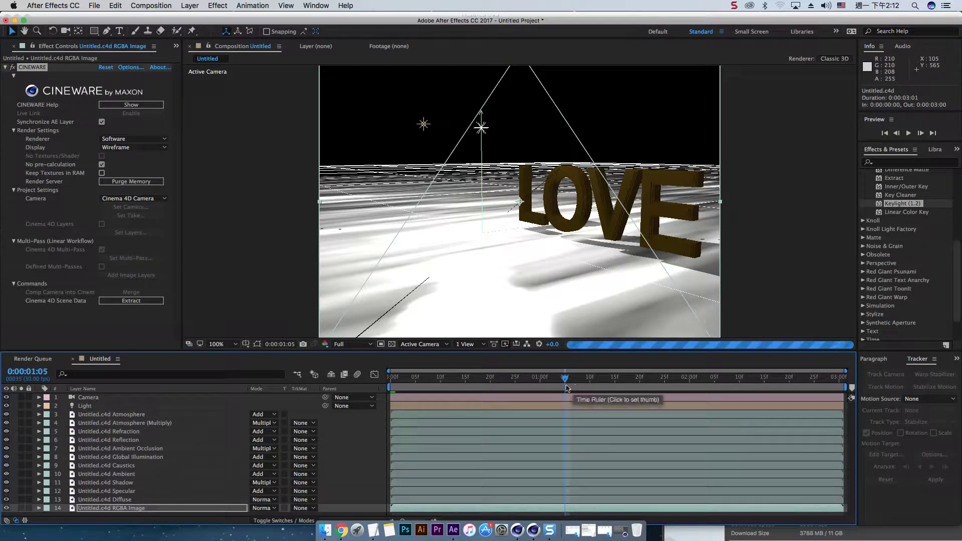
pyautogui.moveTo(565, 380); pyautogui.dragTo(731, 386)
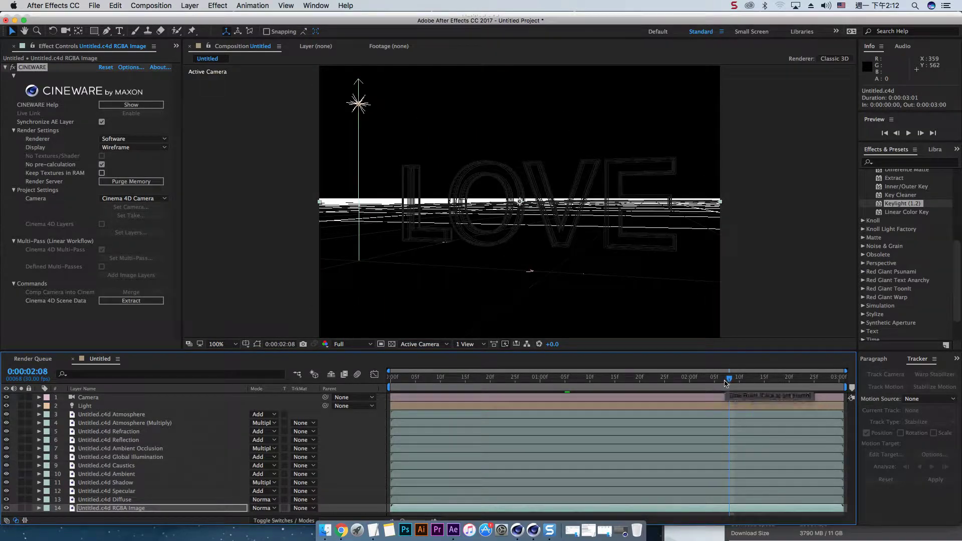
pyautogui.click(535, 378)
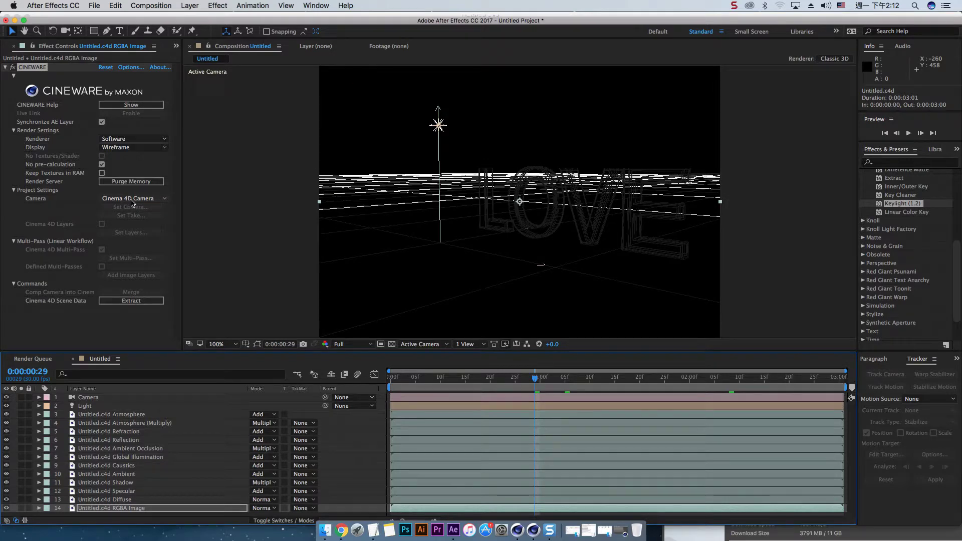
# - Set the Cineware renderer to Standard (Final), leaving the camera option on Cinema 4D Camera
pyautogui.click(131, 200)
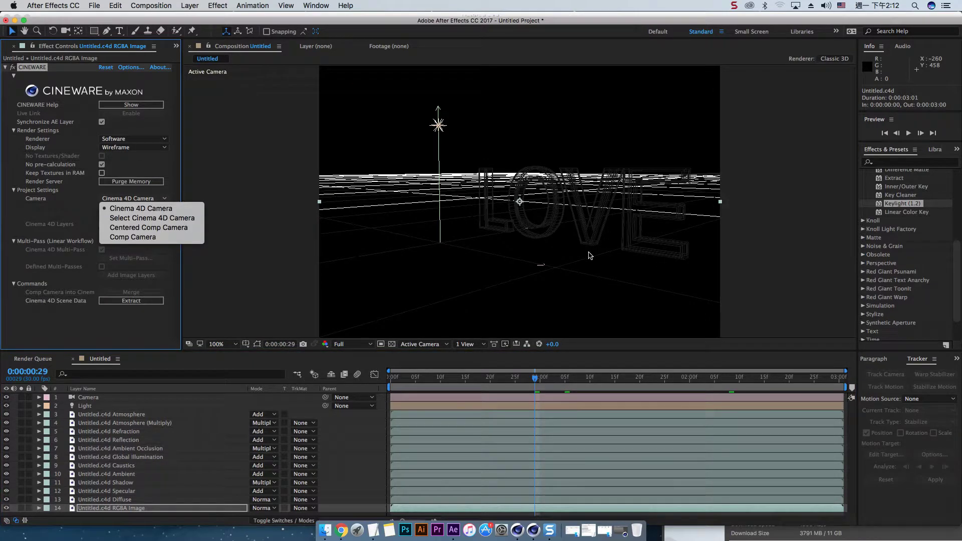
pyautogui.click(215, 285)
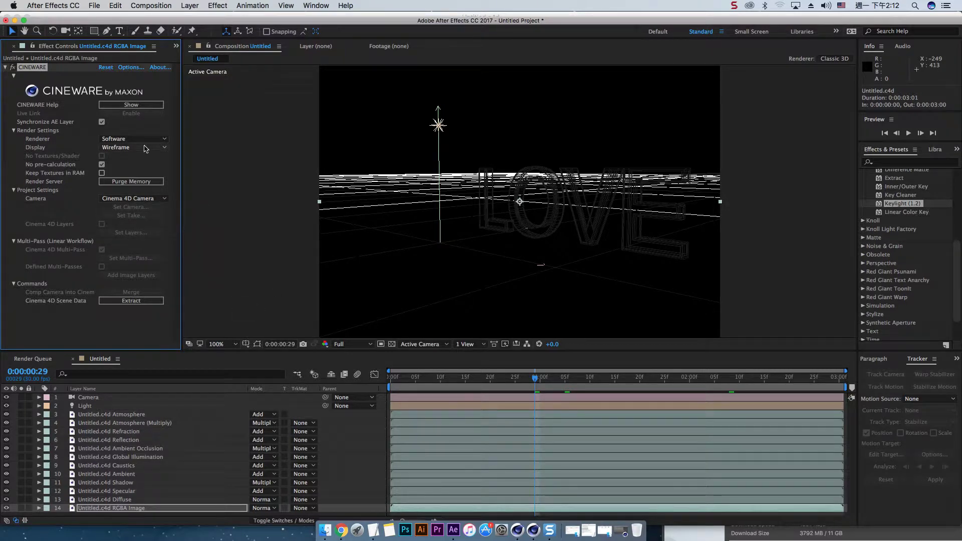
pyautogui.click(143, 141)
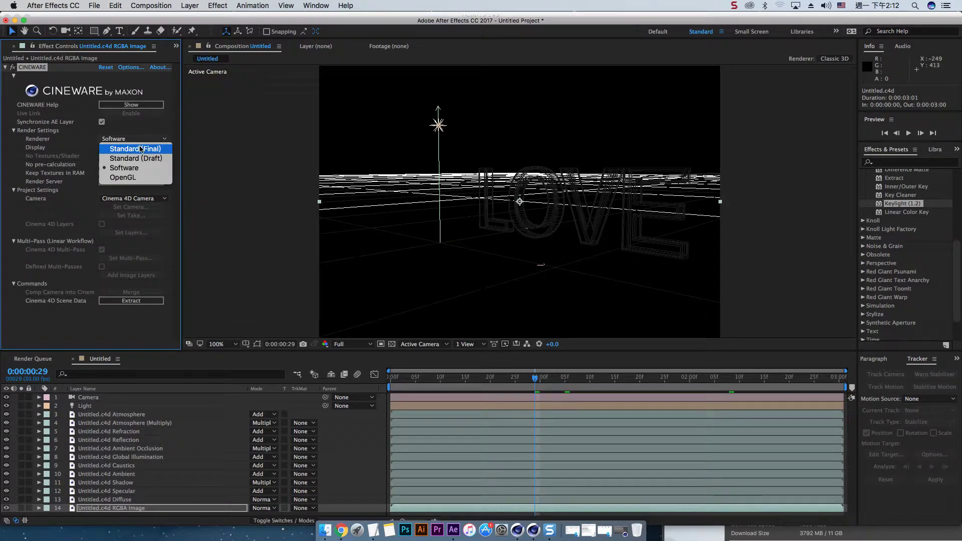
pyautogui.click(140, 149)
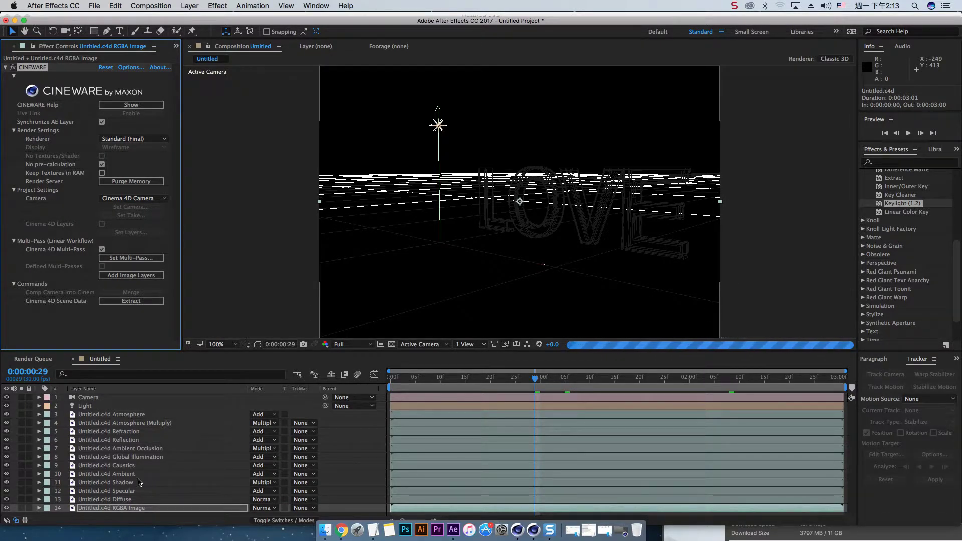
# - Duplicate the Untitled.c4d Specular layer twice
pyautogui.click(130, 493)
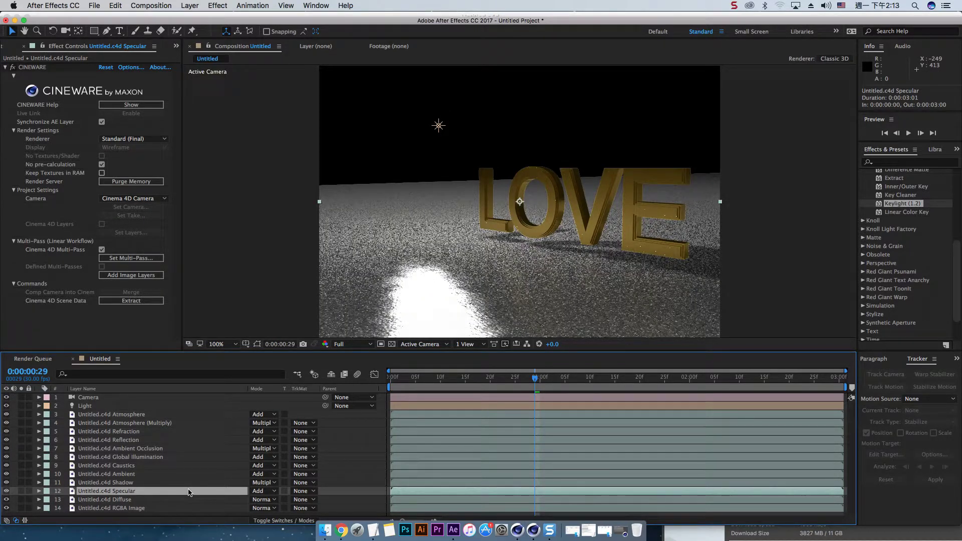
pyautogui.click(117, 6)
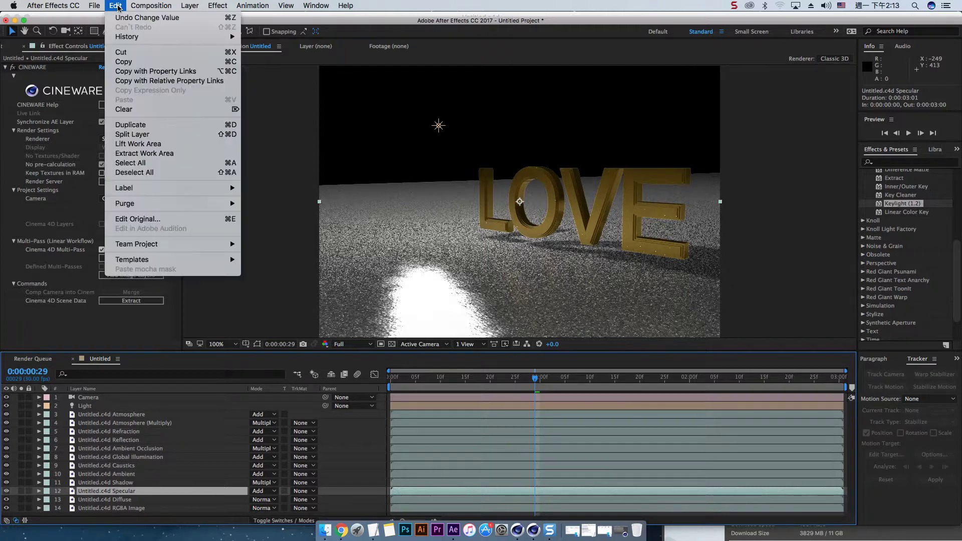
pyautogui.click(145, 125)
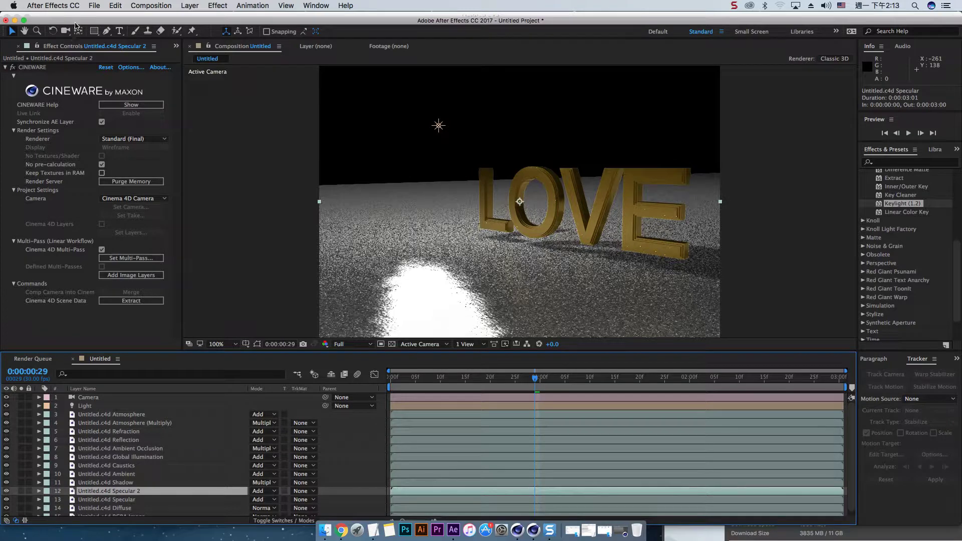
pyautogui.click(117, 6)
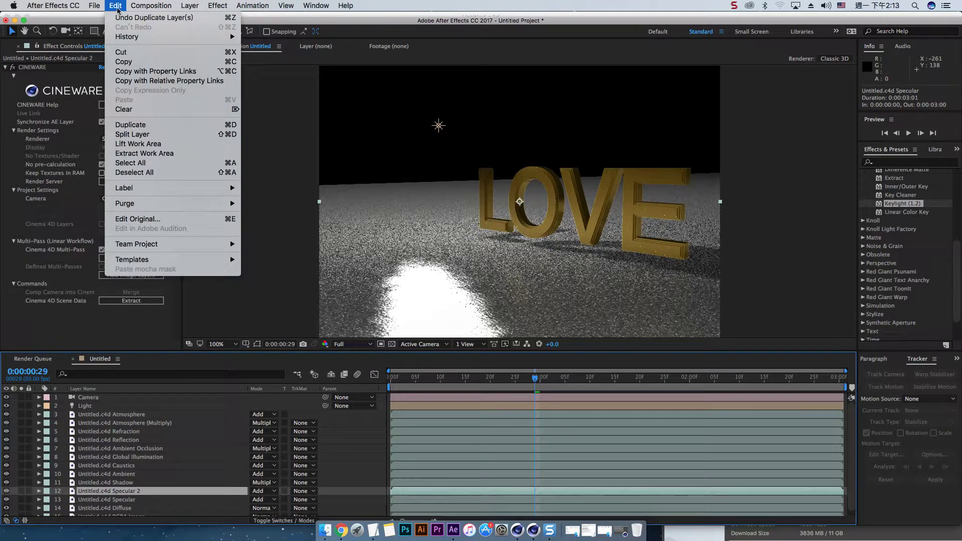
pyautogui.click(146, 126)
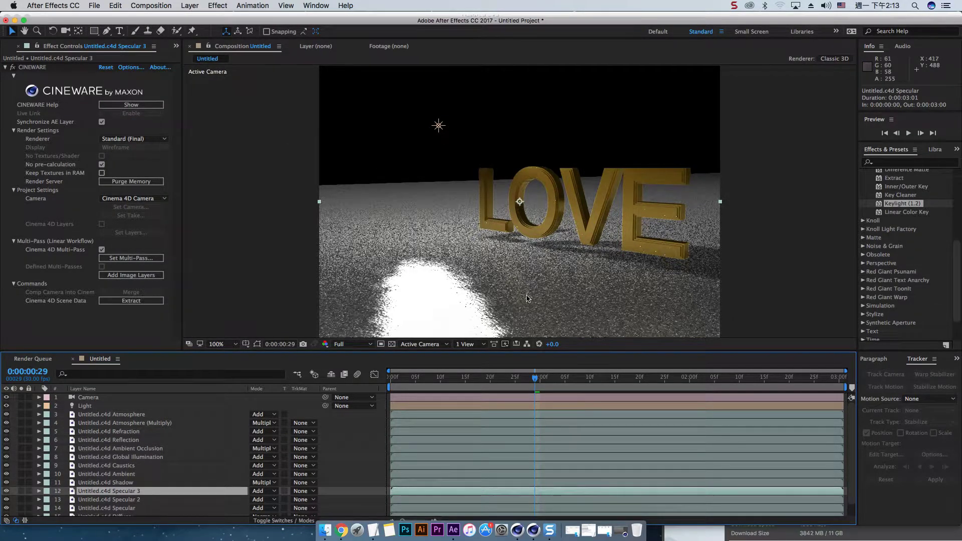
# - Delete the Specular 2 and Specular 3 layer copies
pyautogui.scroll(-1, 231, 464)
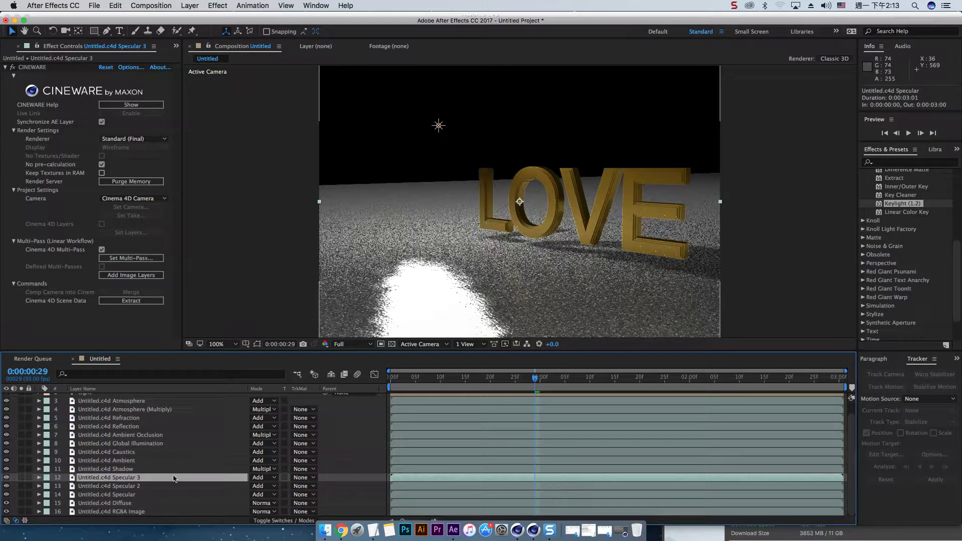
pyautogui.keyDown('shift'); pyautogui.click(142, 488); pyautogui.keyUp('shift')
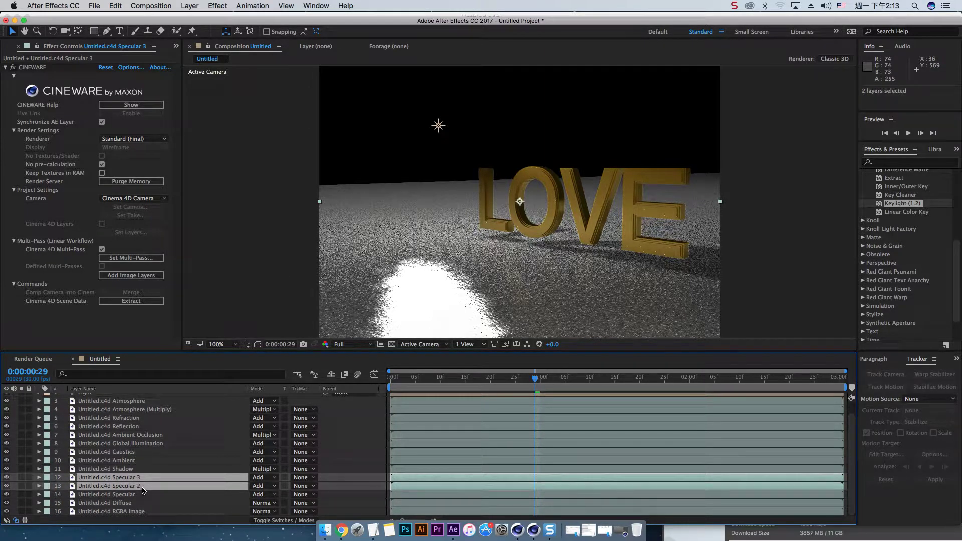
pyautogui.press('Delete')
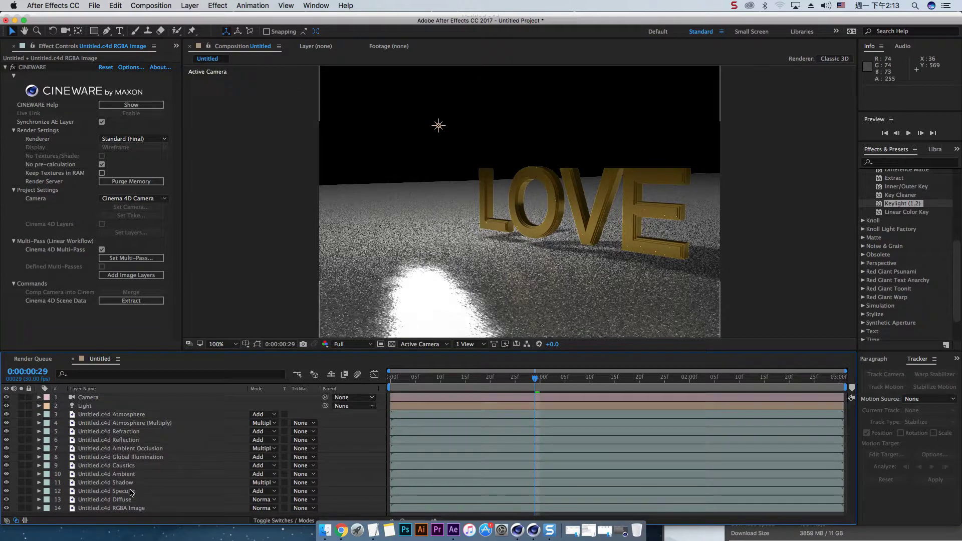
# - Draw a rectangular mask around the LOVE text on the Specular layer, about top 147, left 271, bottom 465, and solo the layer
pyautogui.click(133, 492)
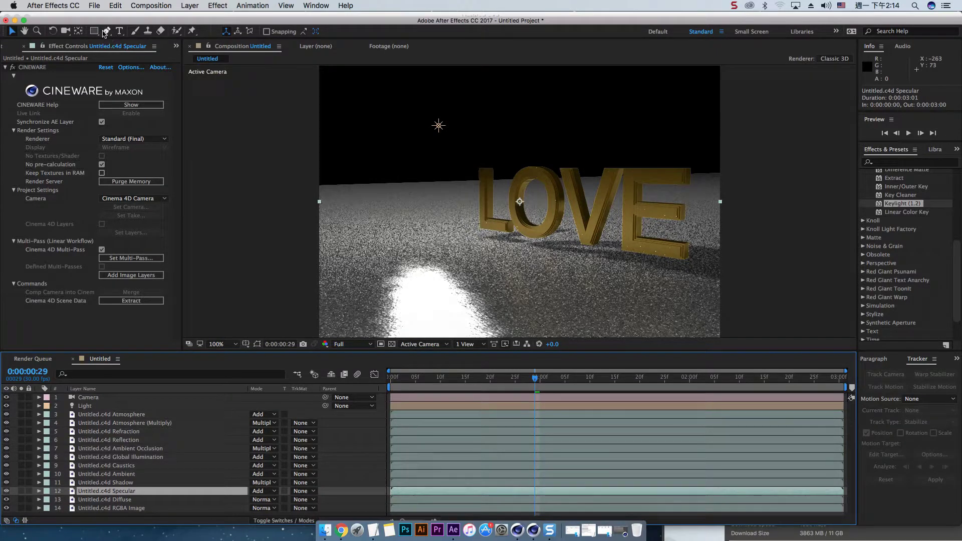
pyautogui.click(99, 32)
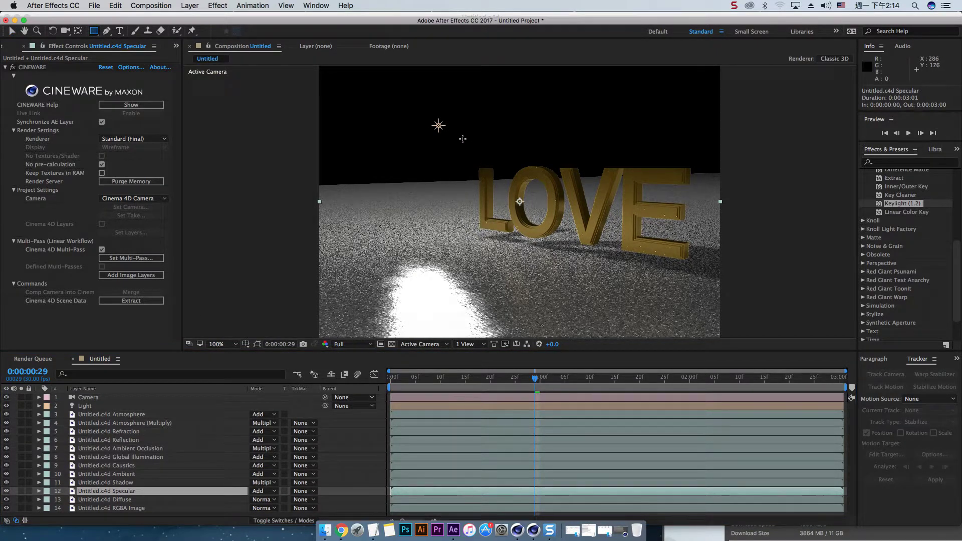
pyautogui.moveTo(454, 124)
pyautogui.mouseDown()
pyautogui.moveTo(674, 281)
pyautogui.moveTo(712, 284)
pyautogui.mouseUp()
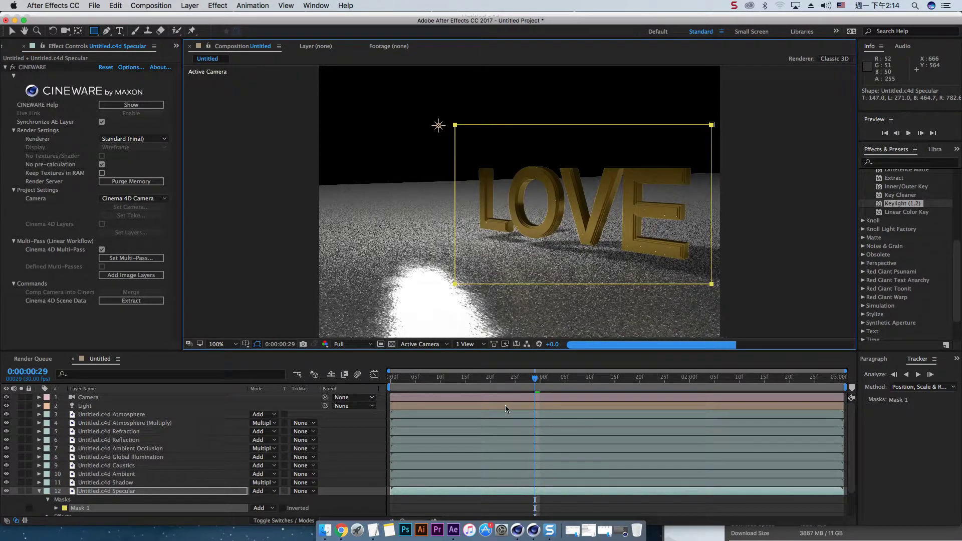
pyautogui.click(22, 491)
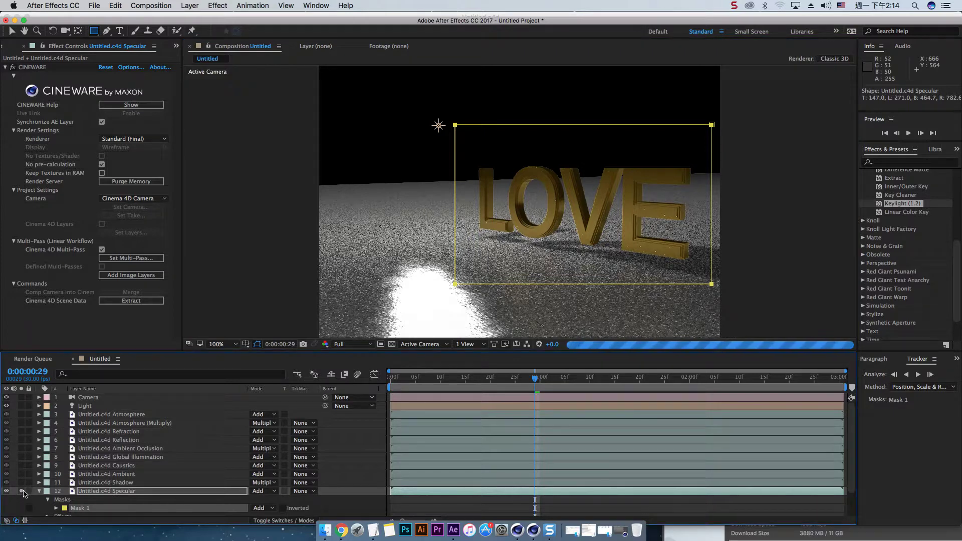
# - Duplicate the masked Specular layer twice and compare the highlights with the topmost copy hidden and shown
pyautogui.click(93, 492)
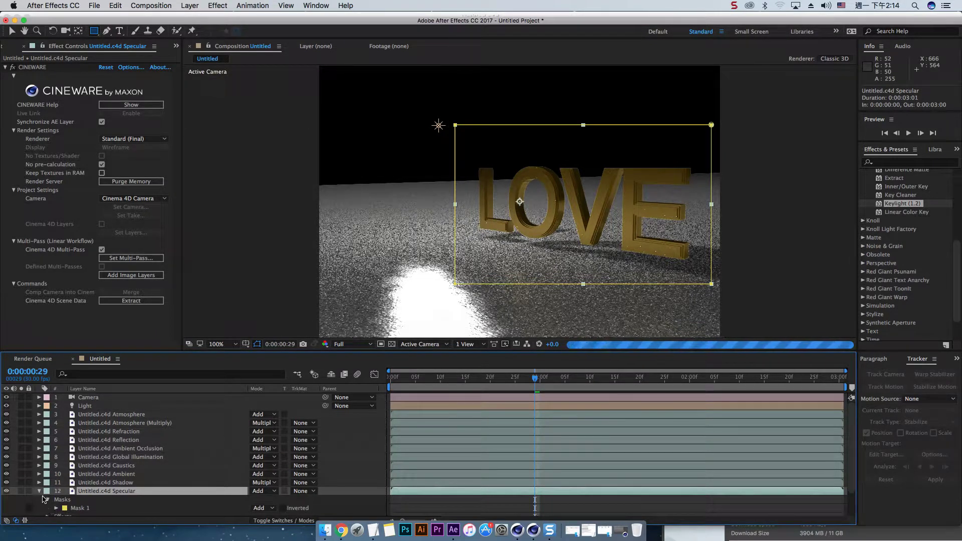
pyautogui.click(114, 6)
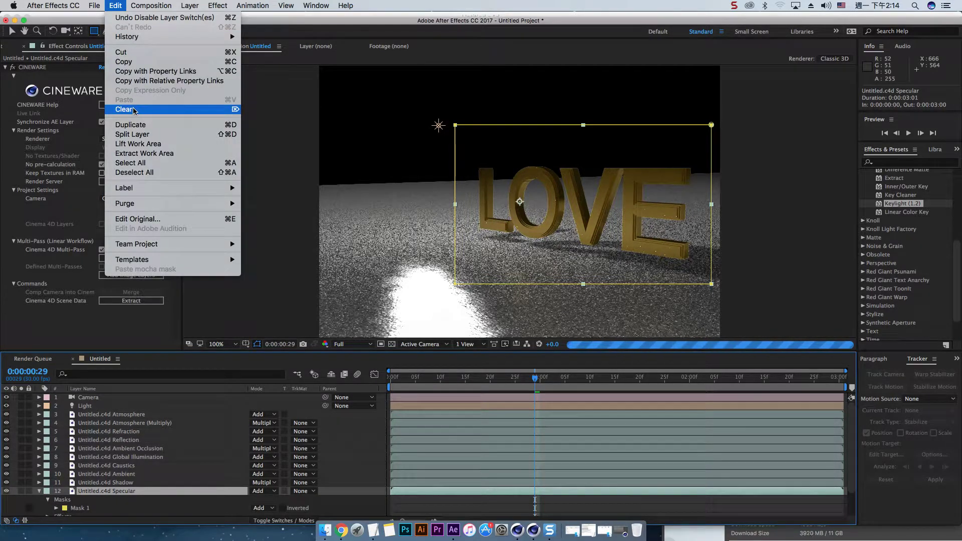
pyautogui.click(132, 126)
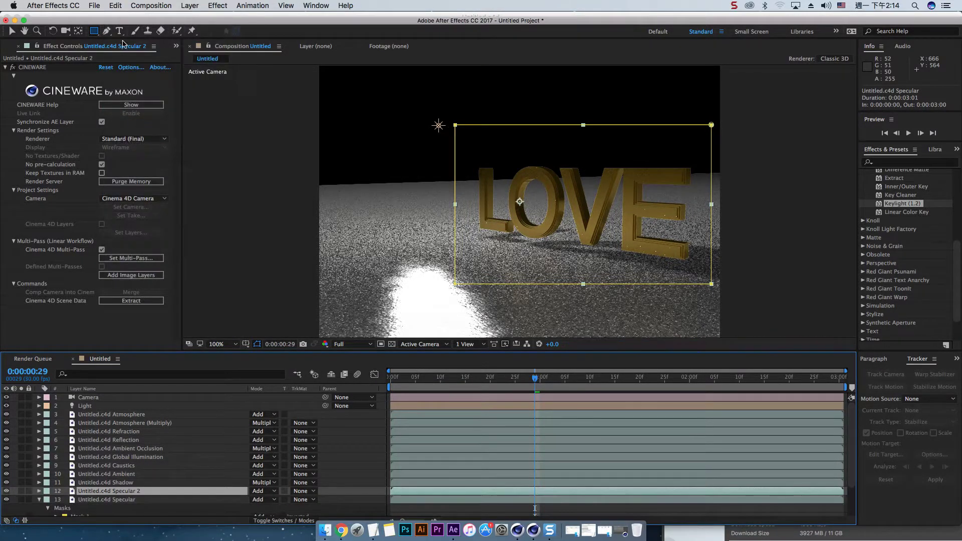
pyautogui.click(116, 6)
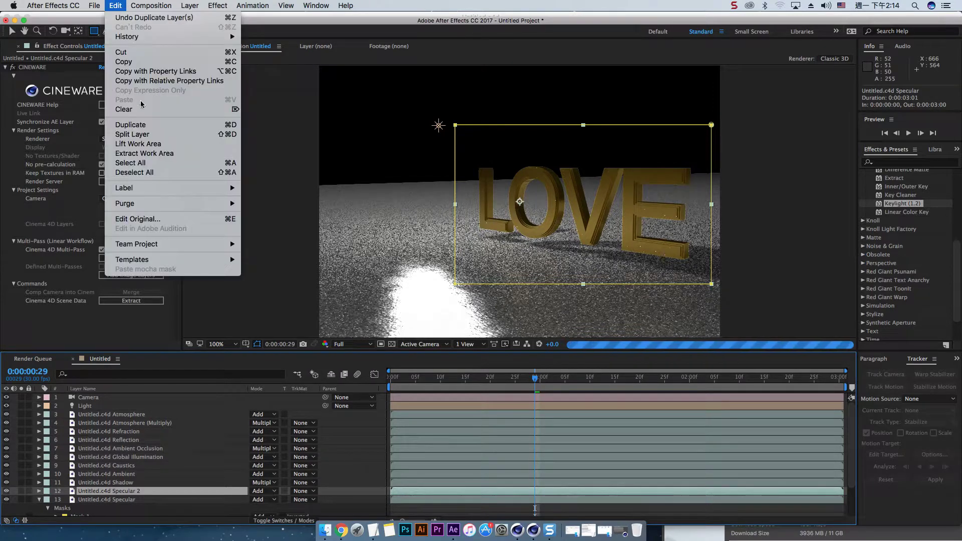
pyautogui.click(131, 125)
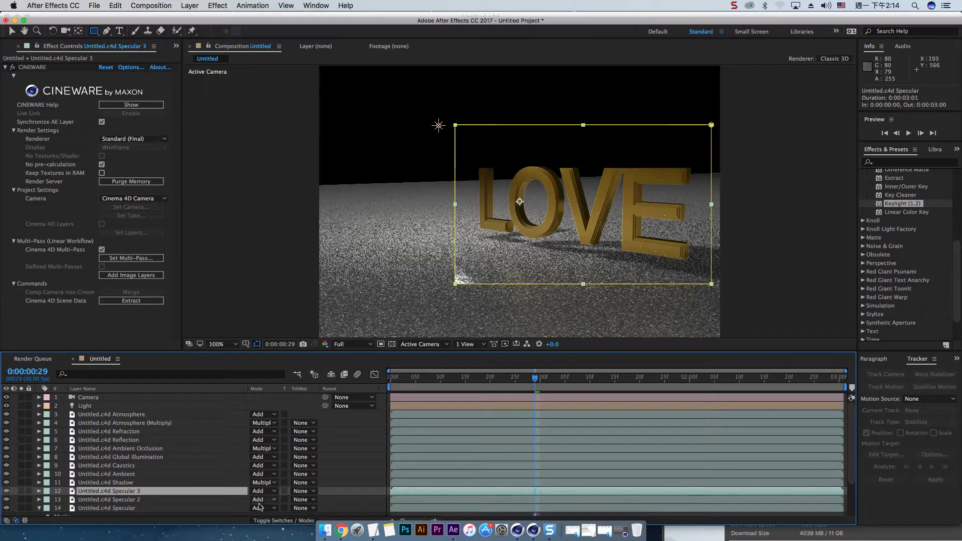
pyautogui.click(6, 491)
pyautogui.click(6, 491)
pyautogui.click(6, 491)
pyautogui.click(6, 491)
# - Queue the composition's current frame at 0:00:00:29 for export as a single-frame file
pyautogui.click(95, 6)
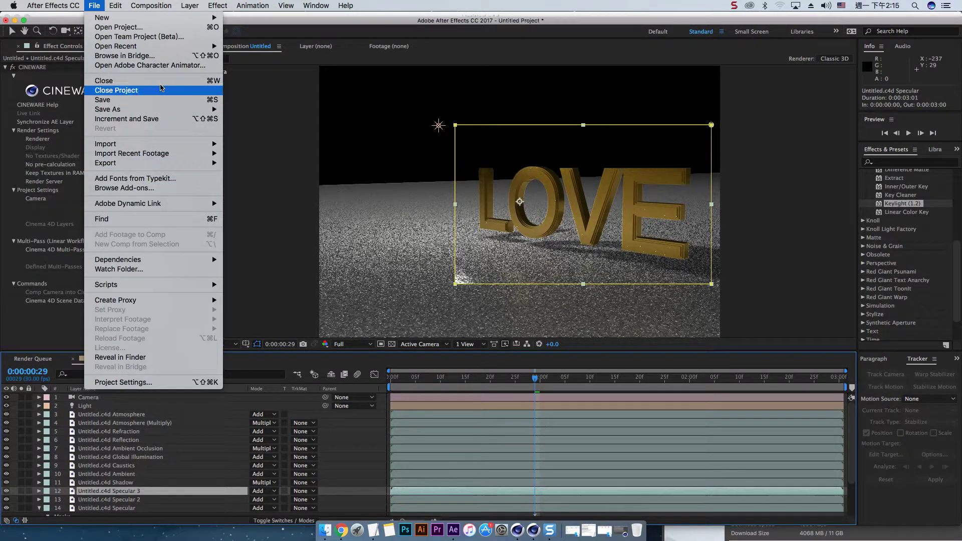
pyautogui.moveTo(151, 6)
pyautogui.moveTo(211, 123)
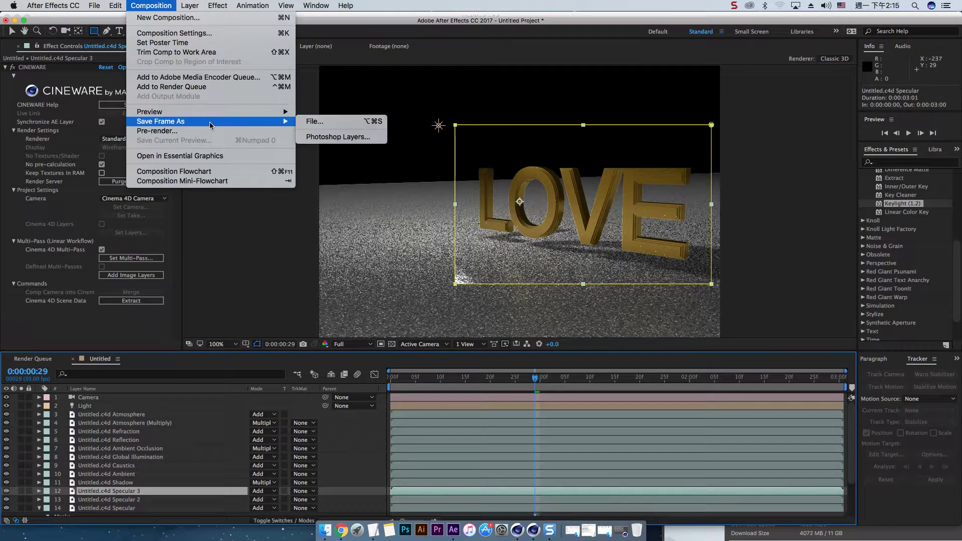
pyautogui.click(335, 123)
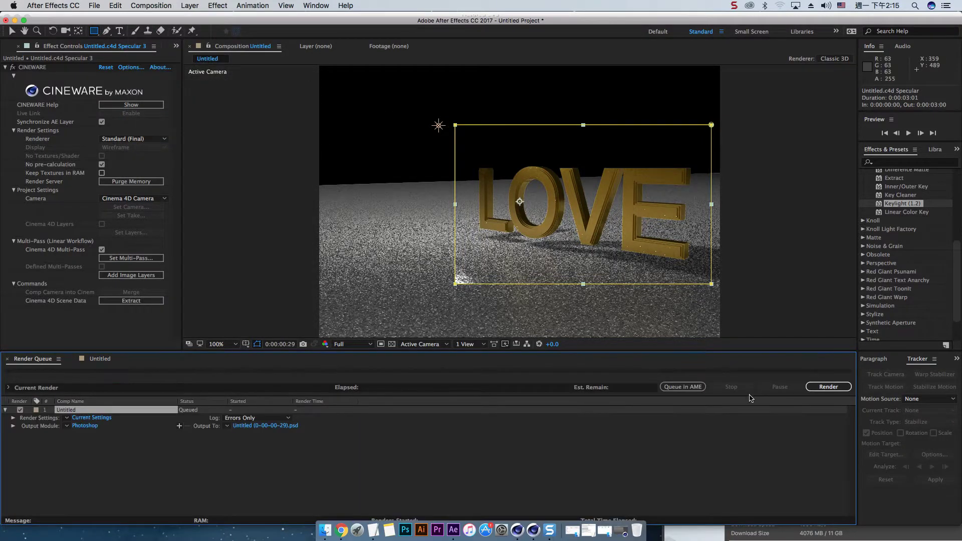
# - Set the frame's output to a Photoshop (*.psd) file named Untitled (0-00-00-29) on the desktop and render it
pyautogui.click(247, 425)
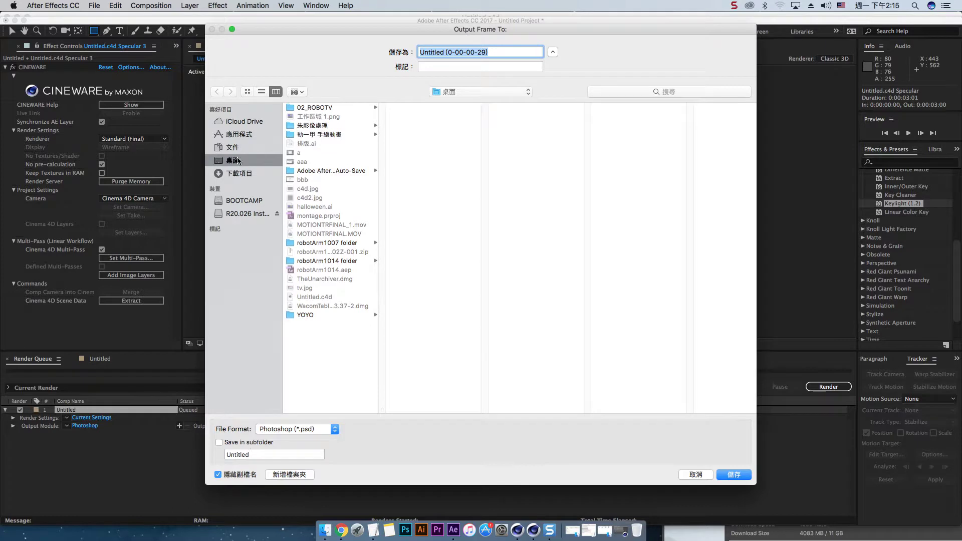
pyautogui.click(304, 428)
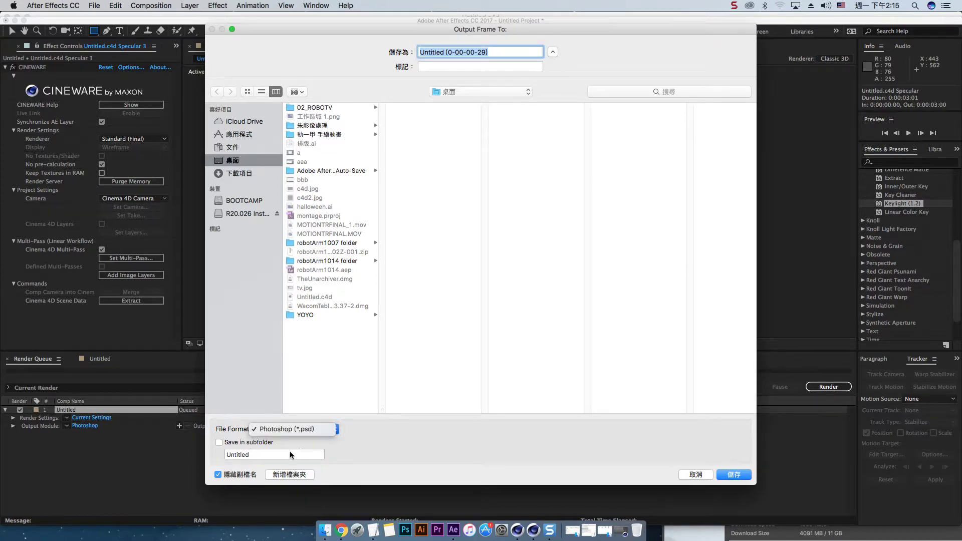
pyautogui.click(275, 430)
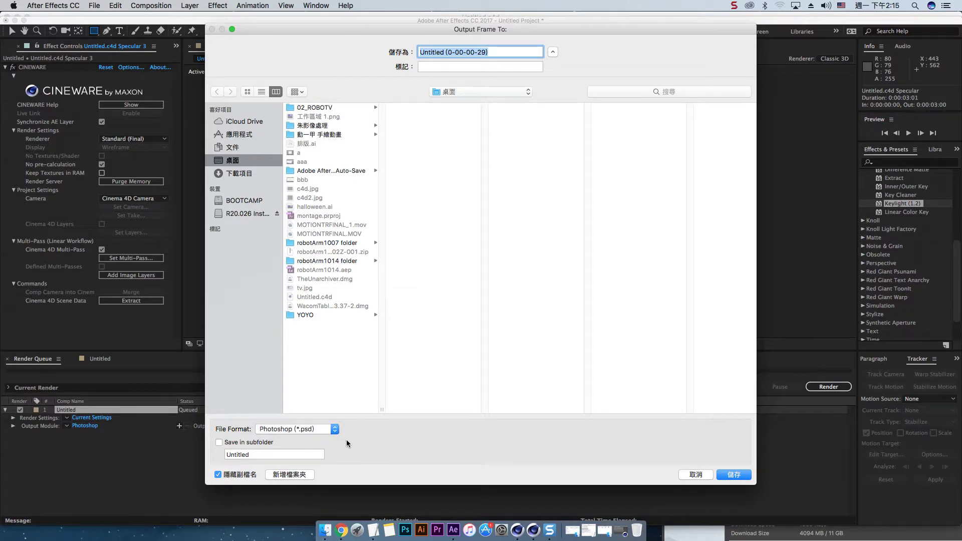
pyautogui.click(335, 430)
pyautogui.click(336, 431)
pyautogui.click(734, 475)
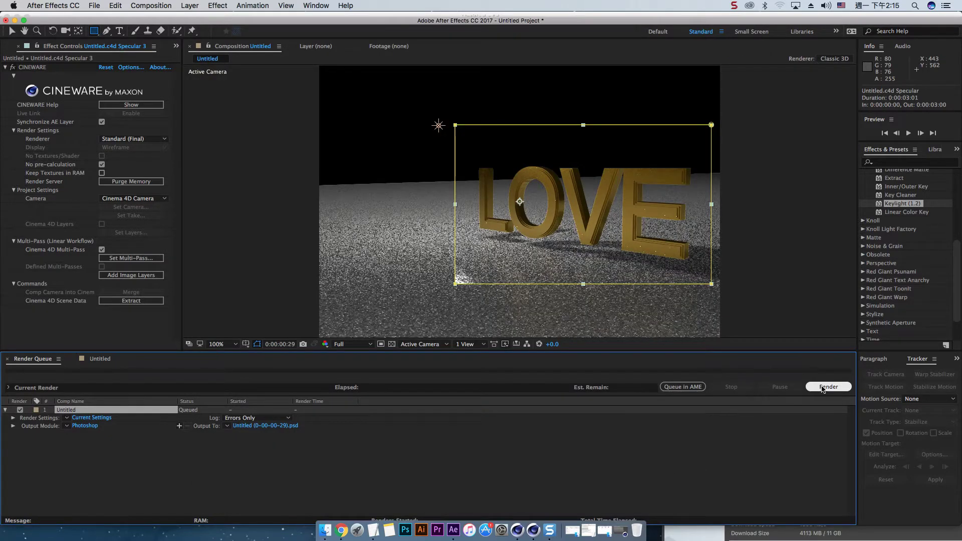
pyautogui.click(823, 388)
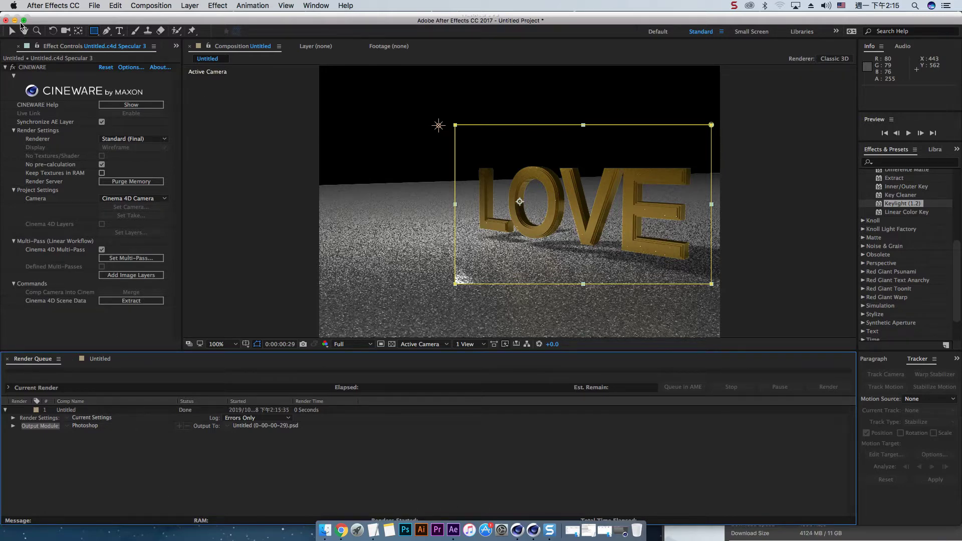
# - Minimize the After Effects, Cinema 4D and Chrome windows to reveal the desktop
pyautogui.click(15, 21)
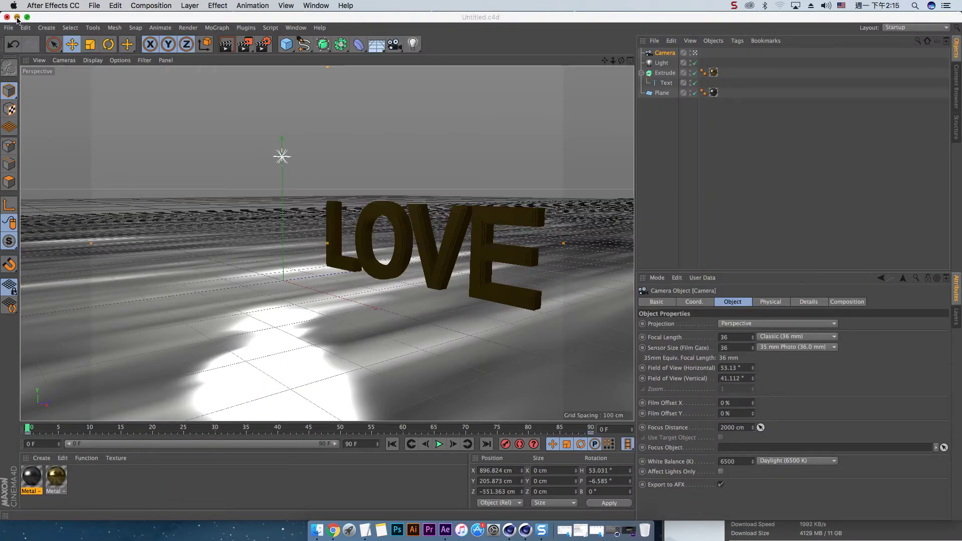
pyautogui.click(16, 21)
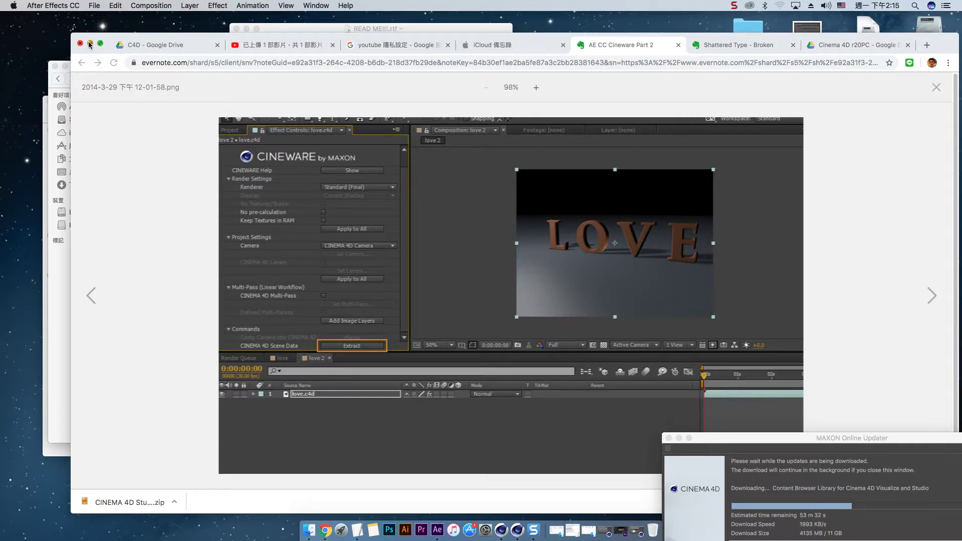
pyautogui.click(90, 45)
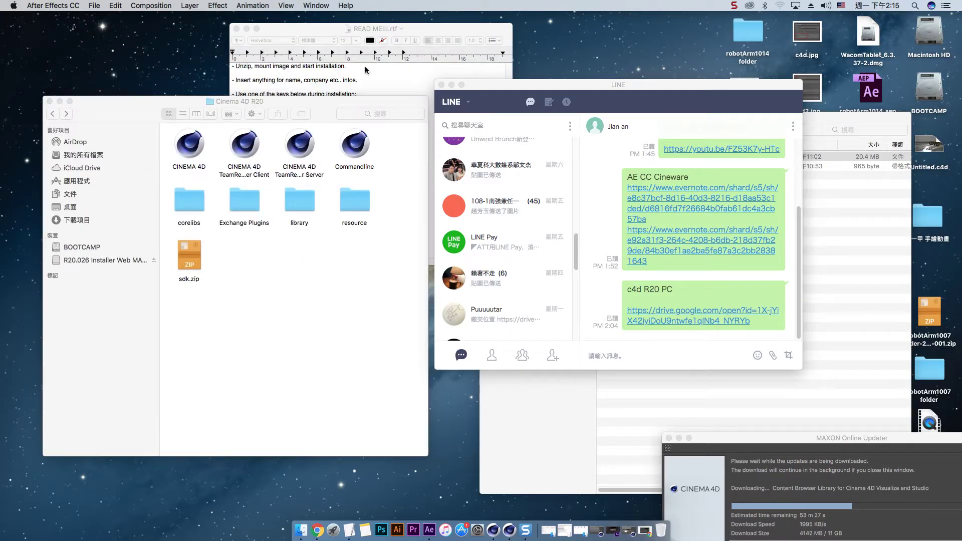
pyautogui.press('super+q')
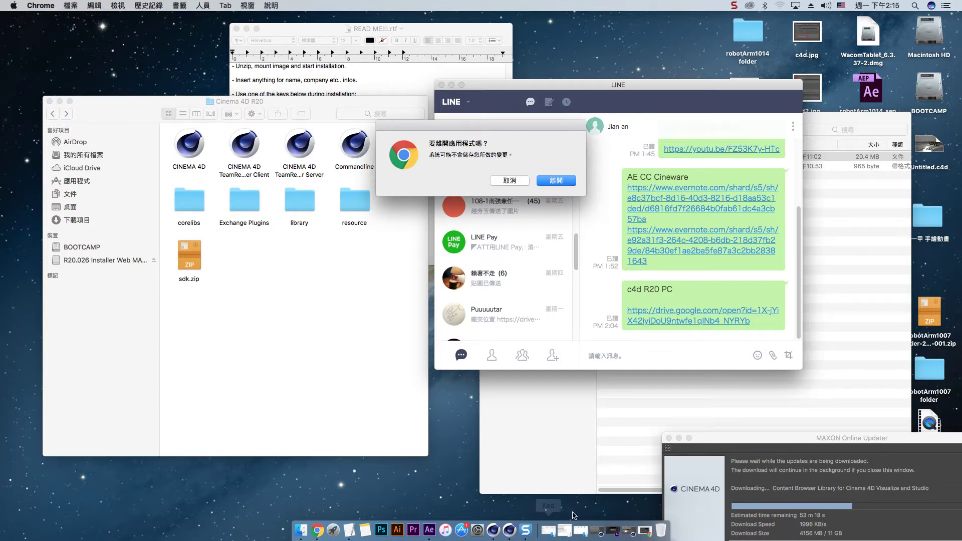
pyautogui.click(735, 5)
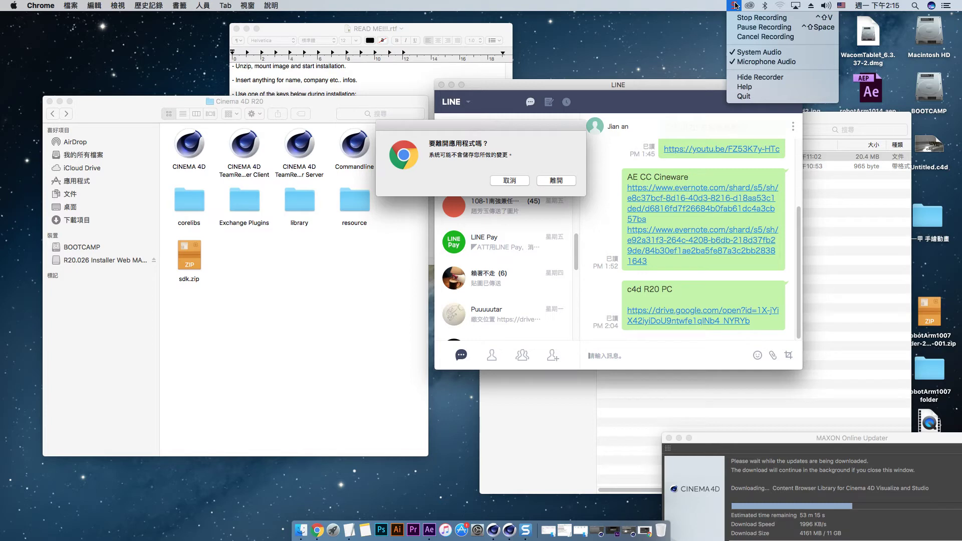